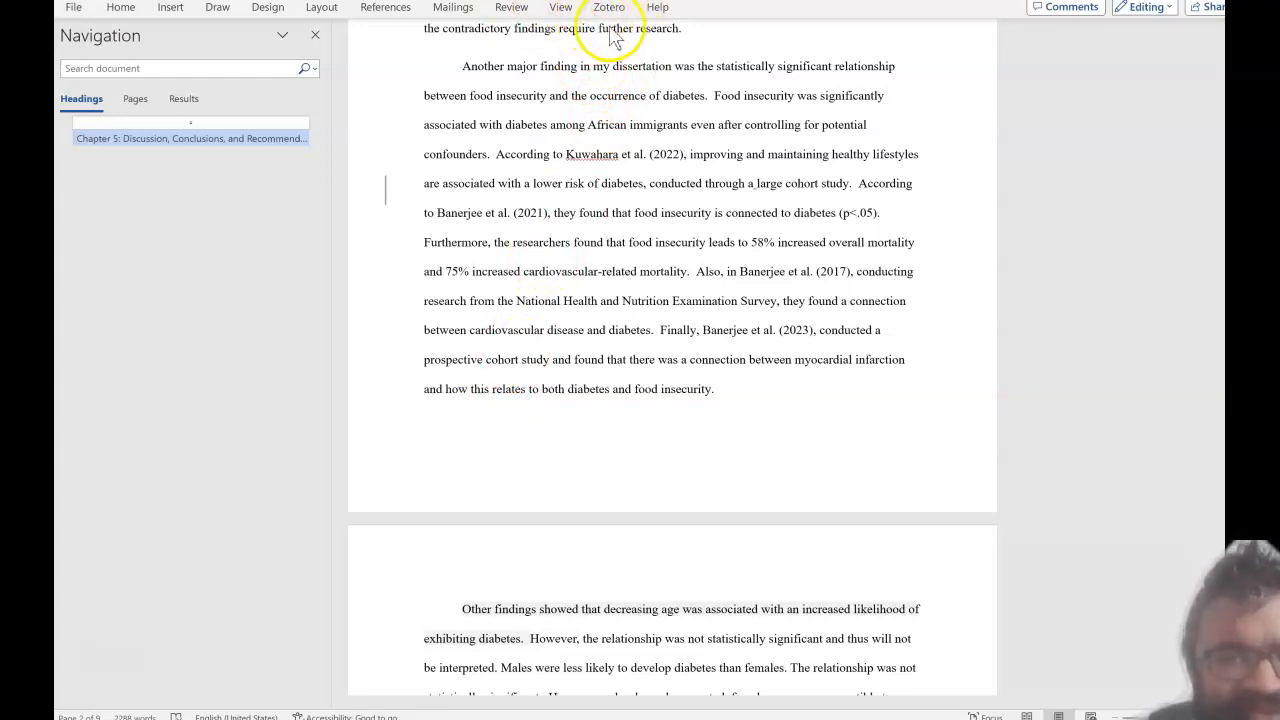
{"action": "left_click", "coordinate": [511, 8]}
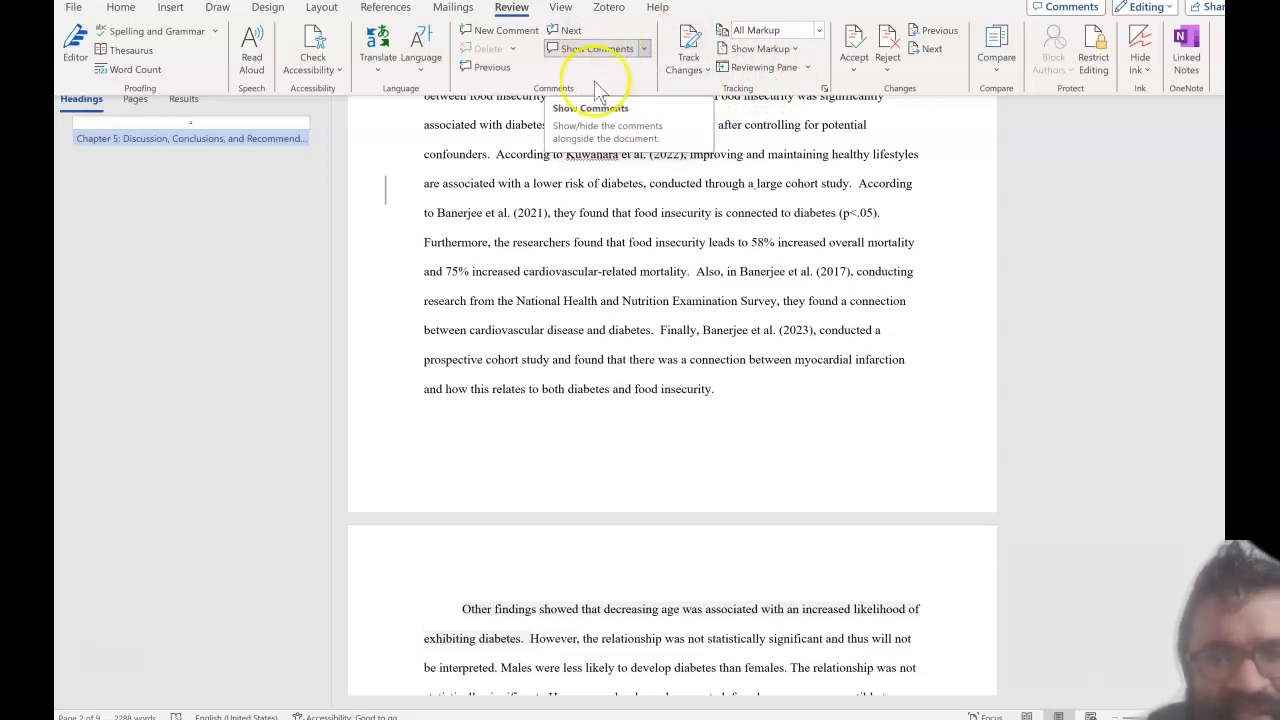
{"action": "left_click", "coordinate": [597, 280]}
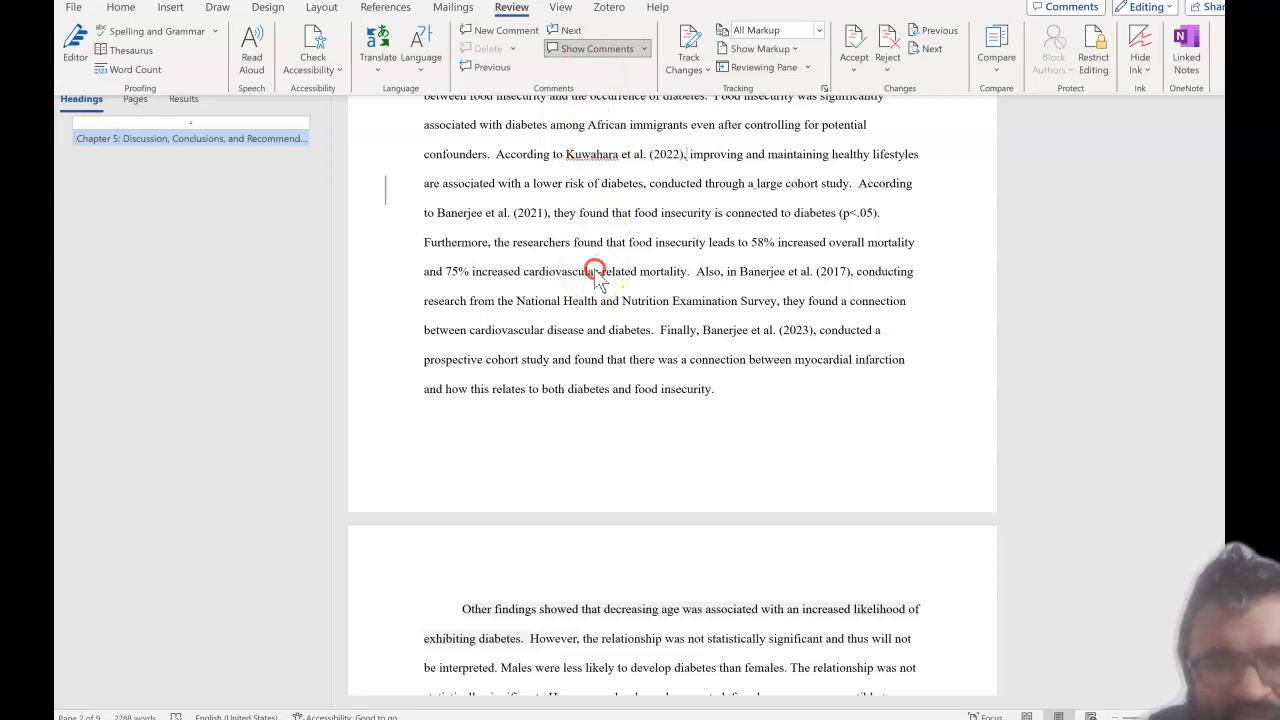
{"action": "right_click", "coordinate": [597, 280]}
{"action": "left_click", "coordinate": [597, 280]}
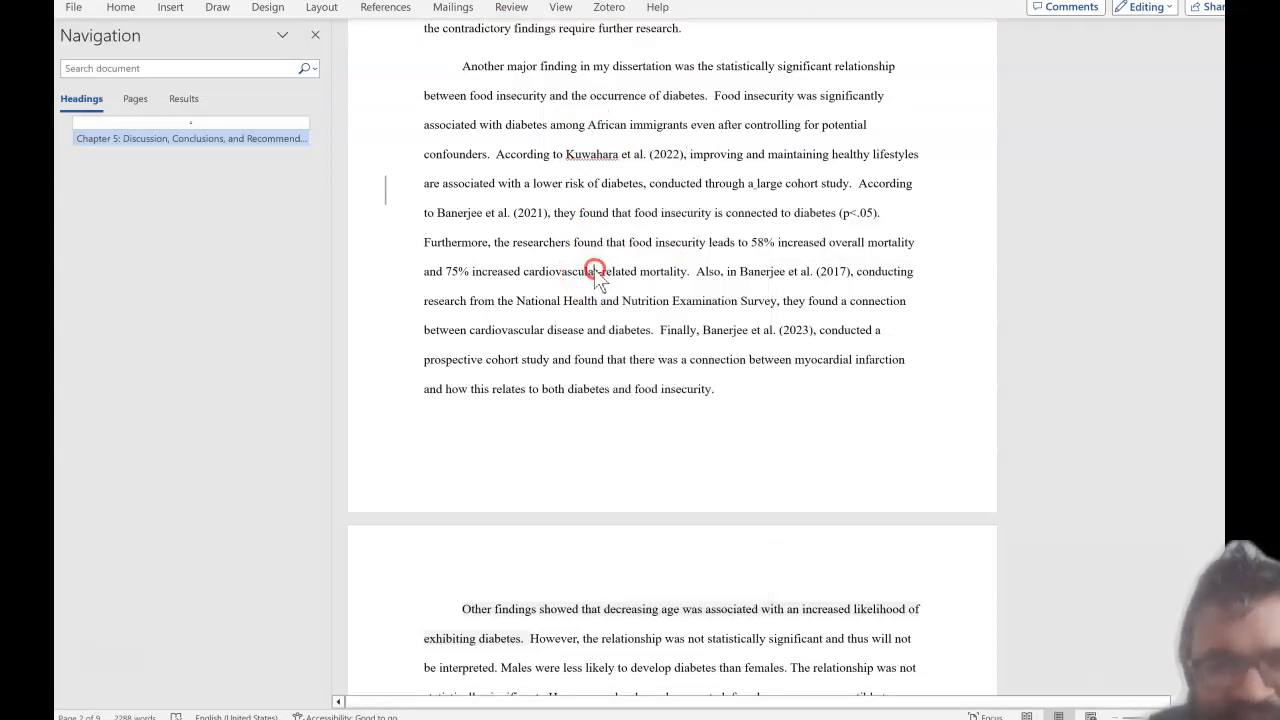
{"action": "right_click", "coordinate": [597, 280]}
{"action": "left_click", "coordinate": [597, 280]}
{"action": "right_click", "coordinate": [597, 280]}
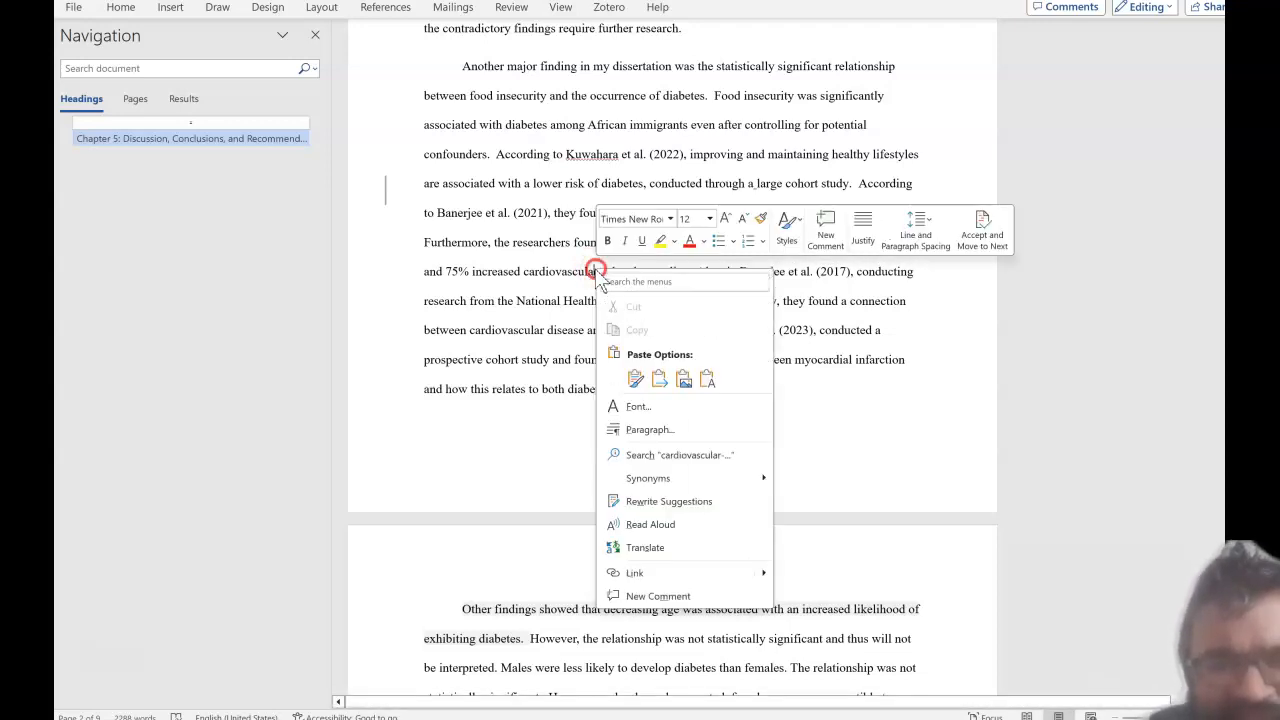
{"action": "left_click", "coordinate": [597, 280]}
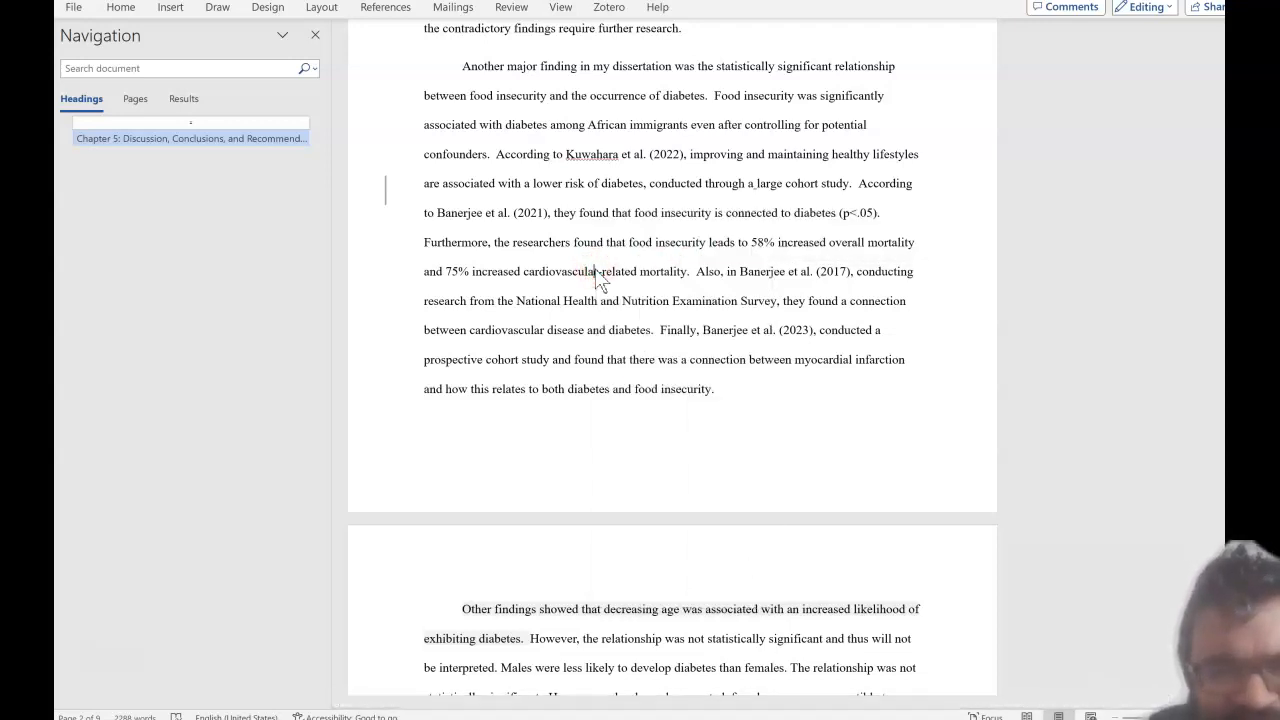
{"action": "right_click", "coordinate": [597, 280]}
{"action": "left_click", "coordinate": [597, 280]}
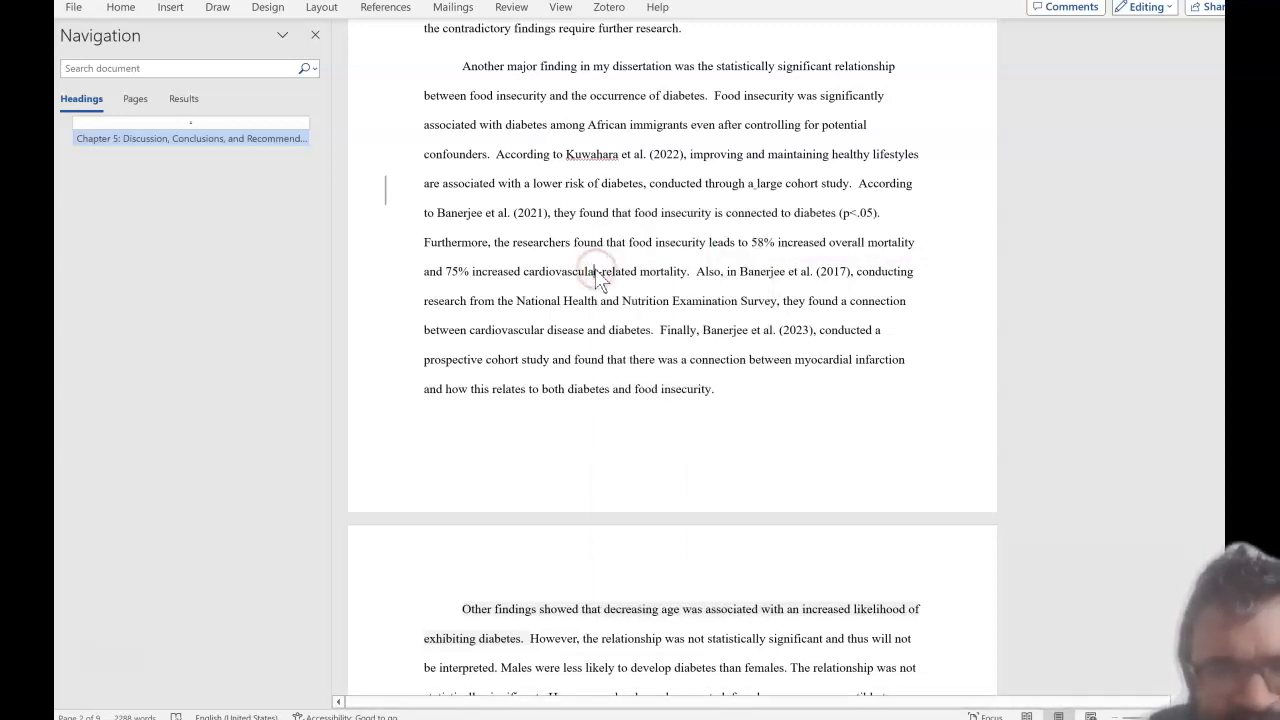
{"action": "right_click", "coordinate": [597, 280]}
{"action": "left_click", "coordinate": [634, 328]}
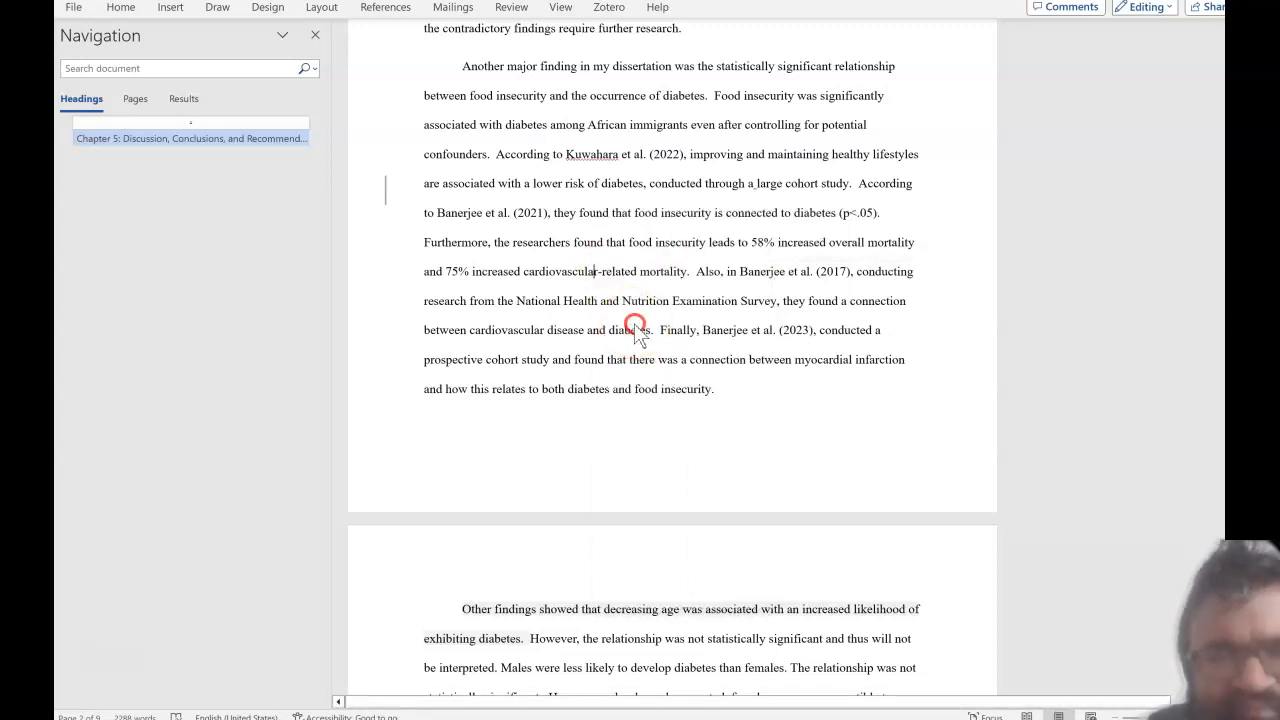
Add and post a comment on the word "cardiovascular" reading "Please relate this to previous discussion on CVD."
{"action": "key", "text": "shift+F10"}
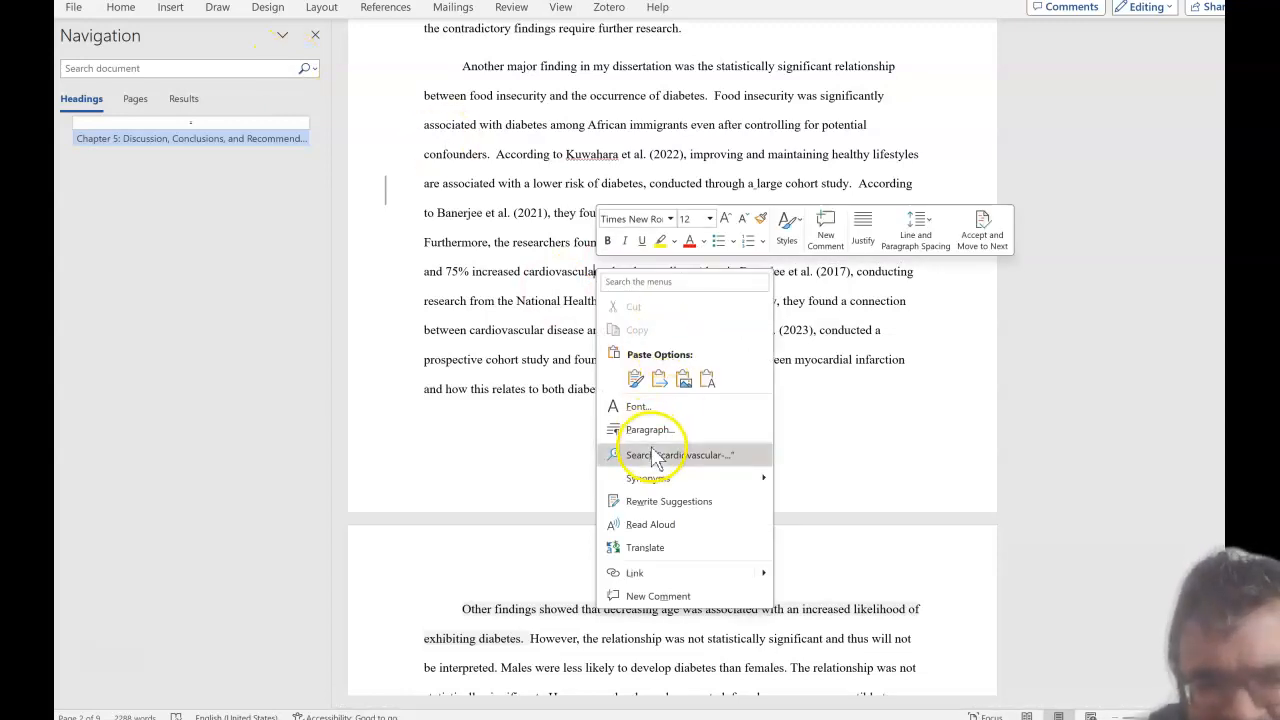
{"action": "left_click", "coordinate": [657, 598]}
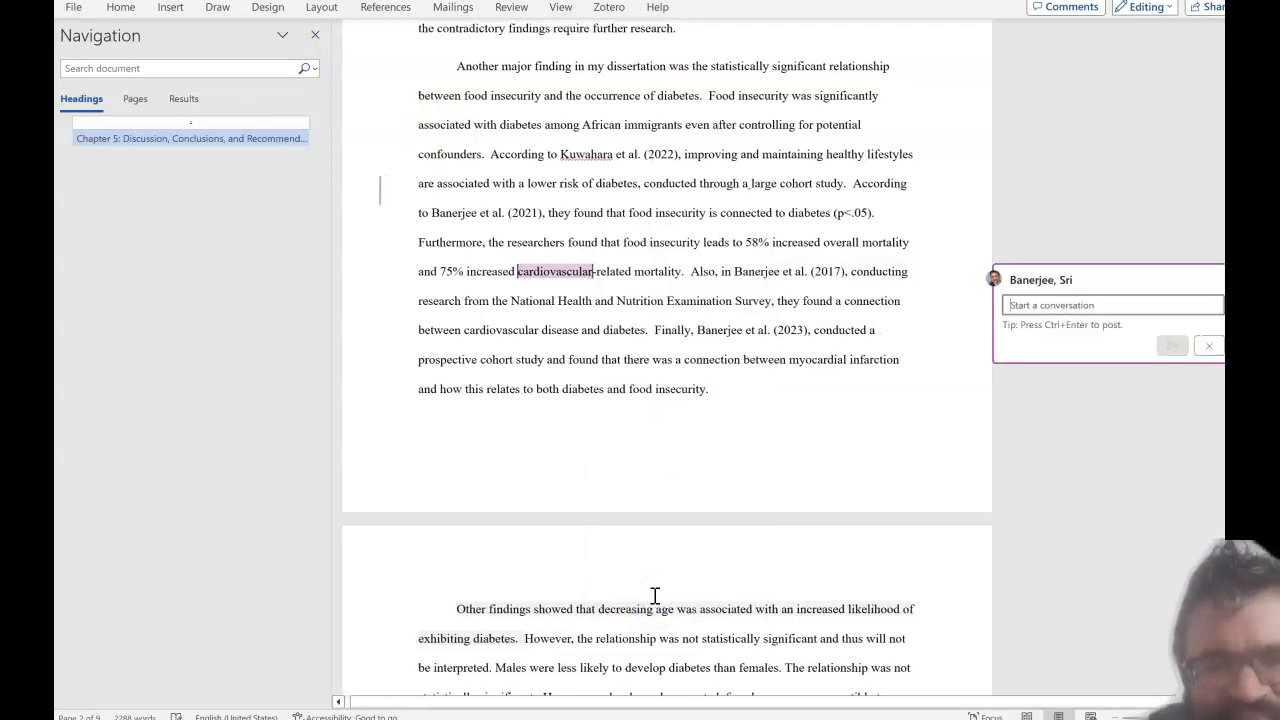
{"action": "left_click", "coordinate": [1030, 308]}
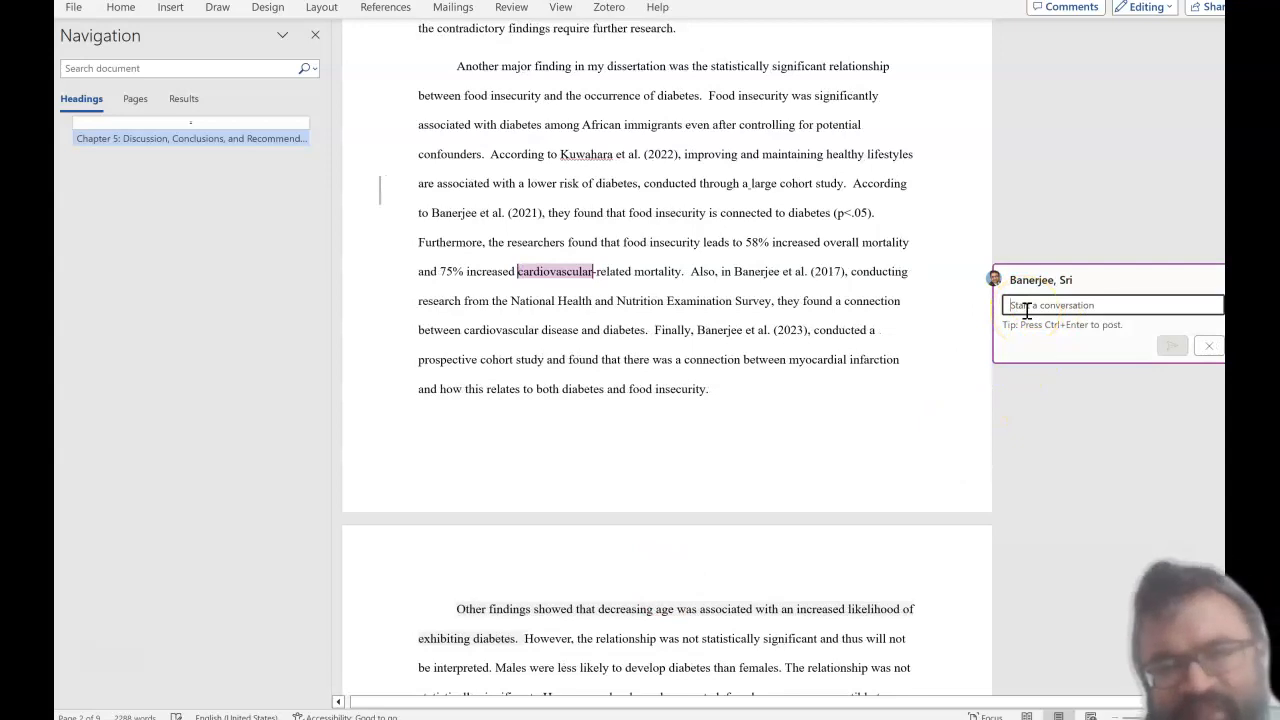
{"action": "type", "text": "Please"}
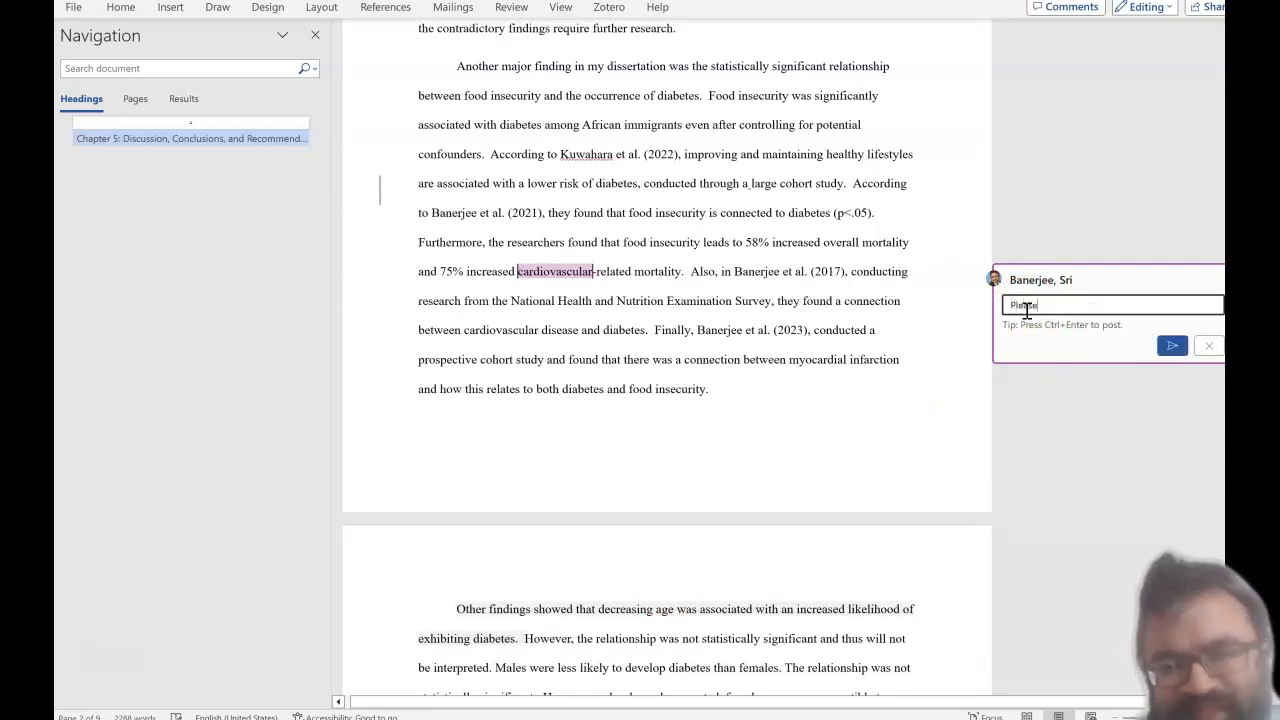
{"action": "type", "text": " relate "}
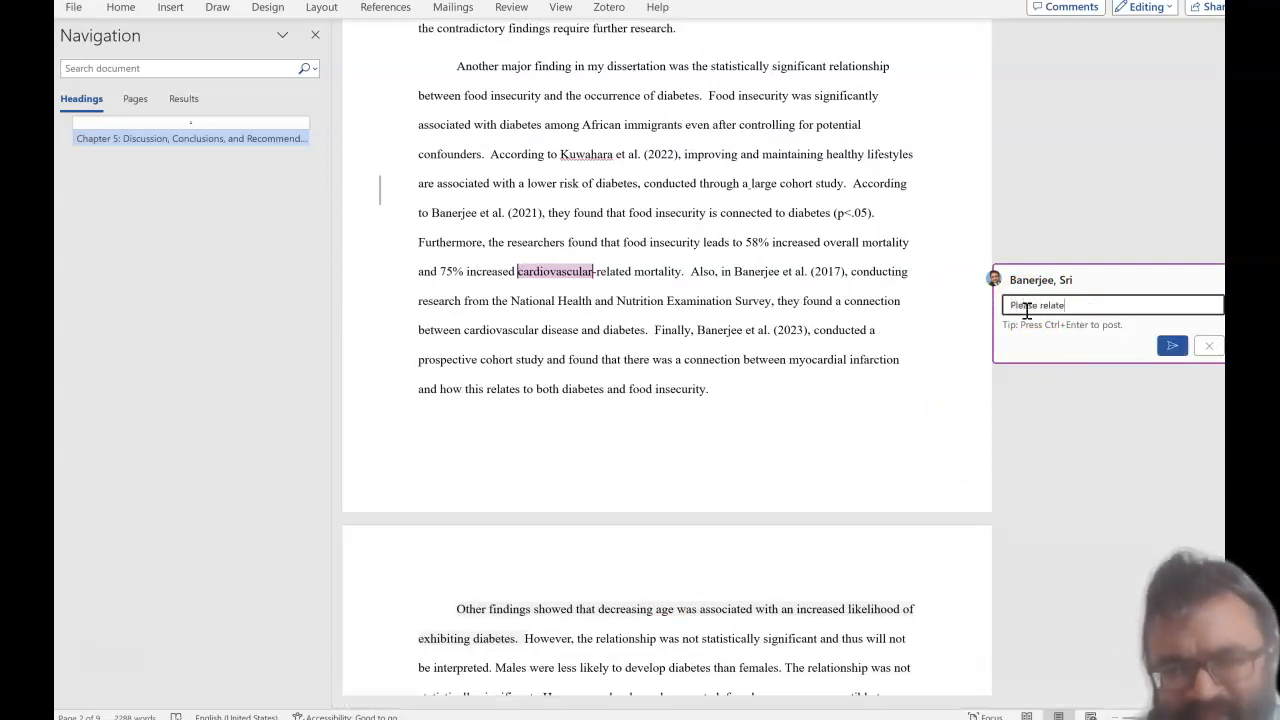
{"action": "type", "text": "this "}
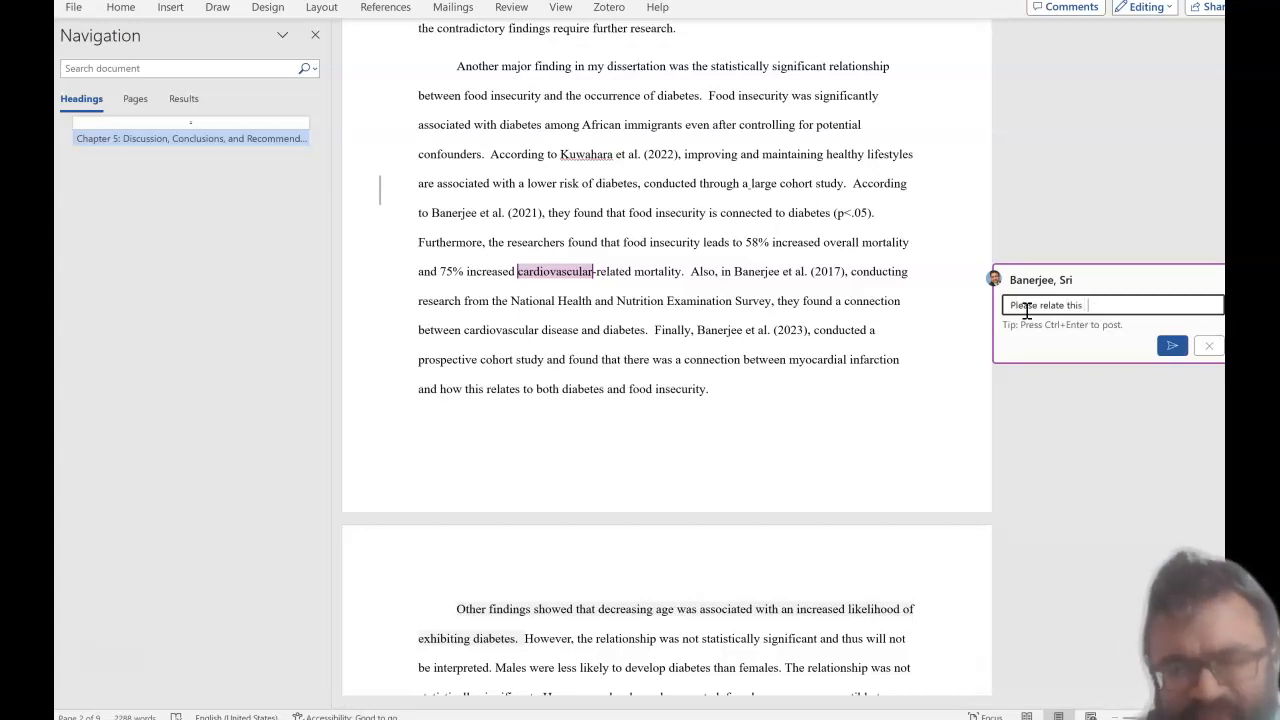
{"action": "type", "text": "to prev"}
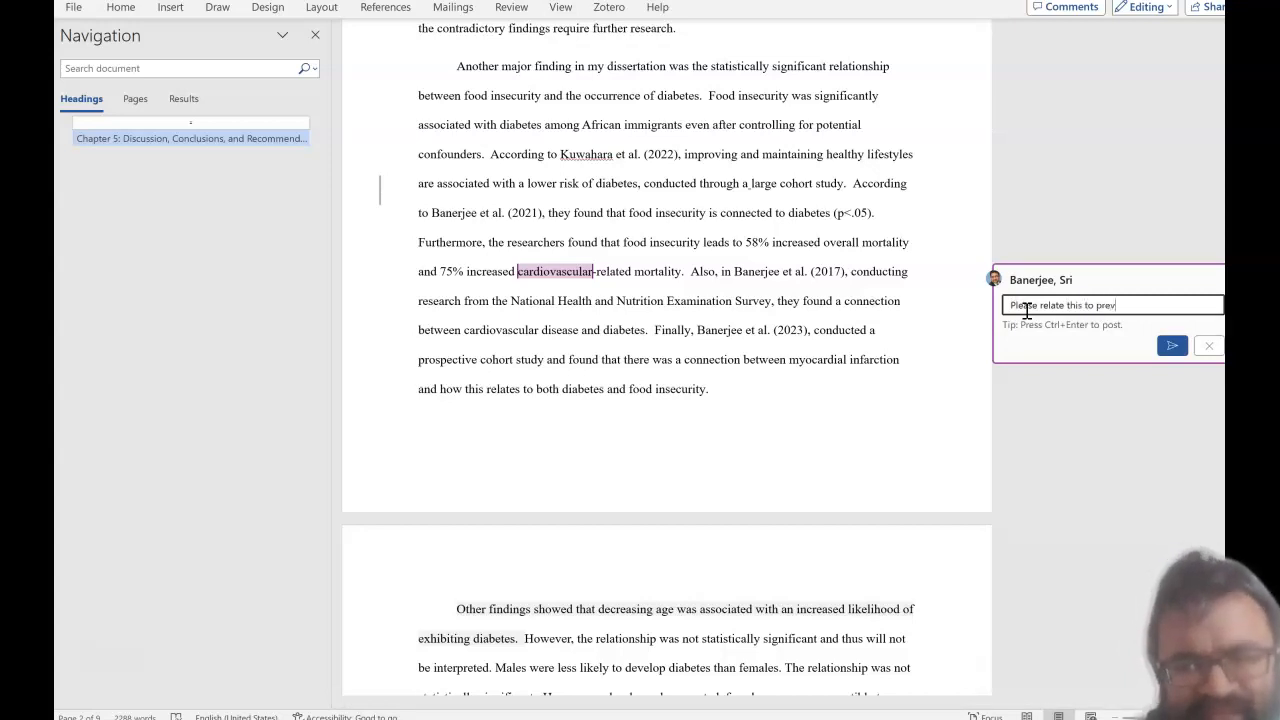
{"action": "type", "text": "ious disc"}
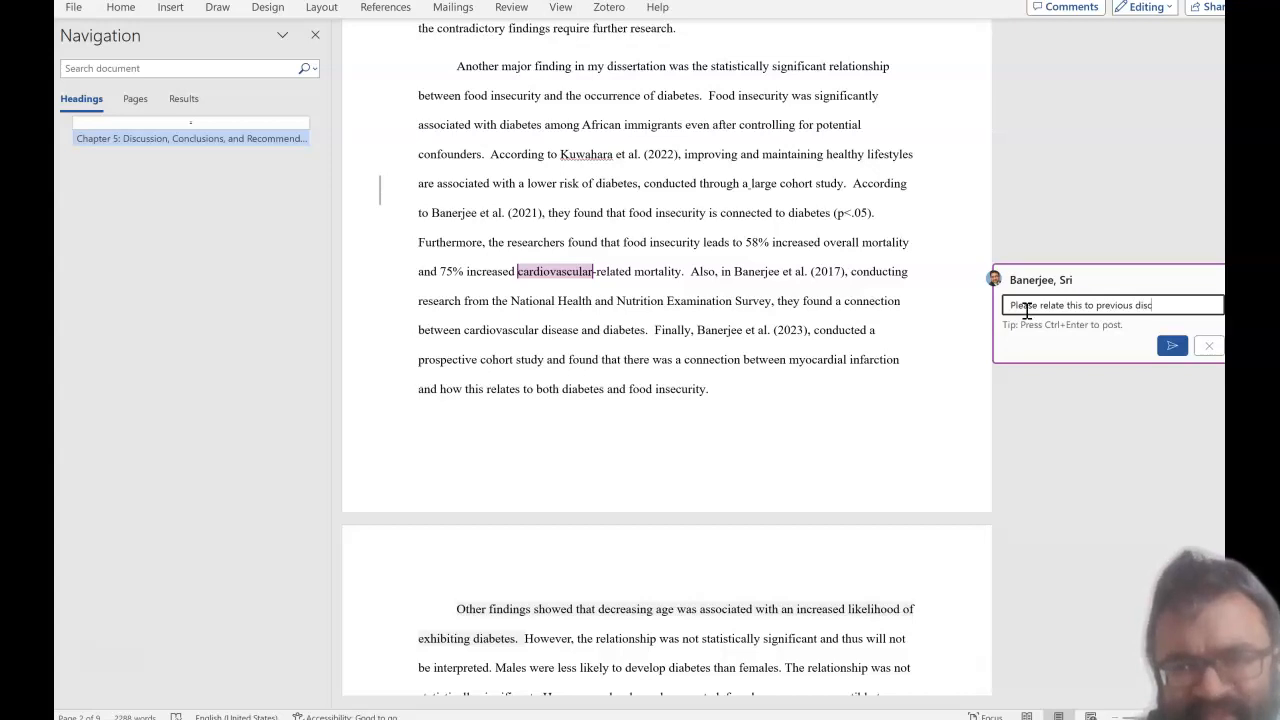
{"action": "type", "text": "ussion "}
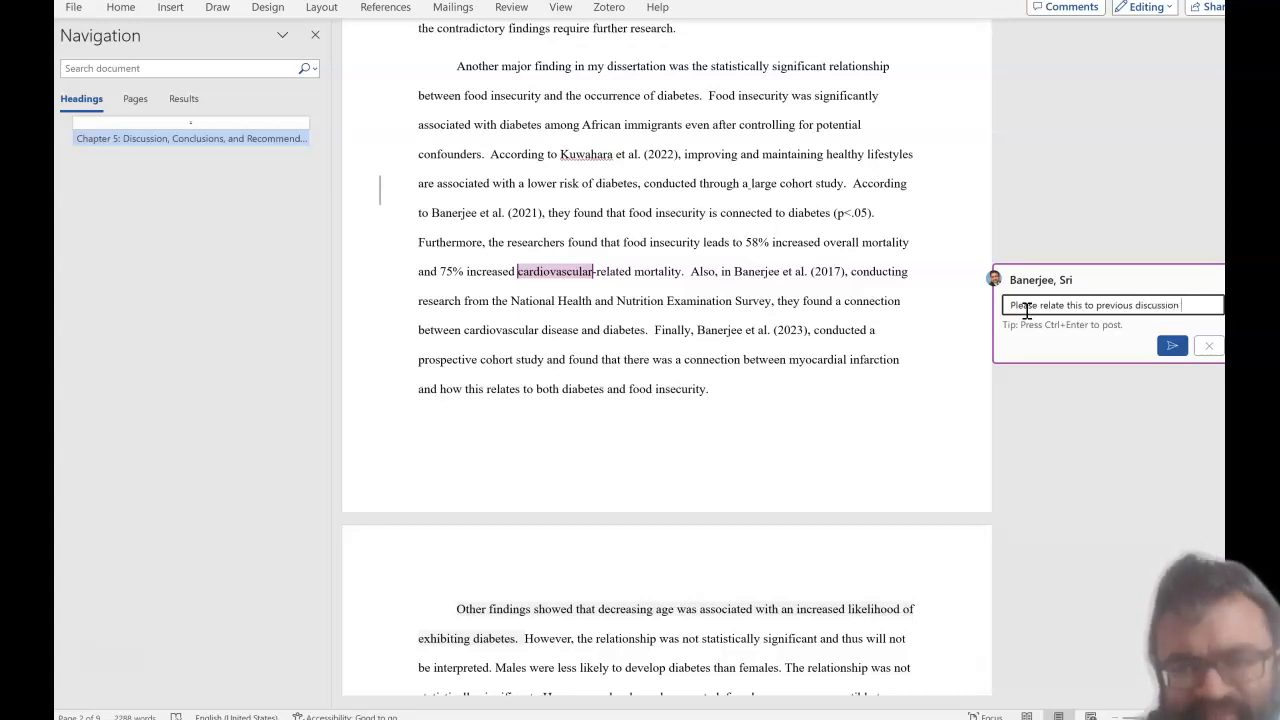
{"action": "type", "text": "on CVD."}
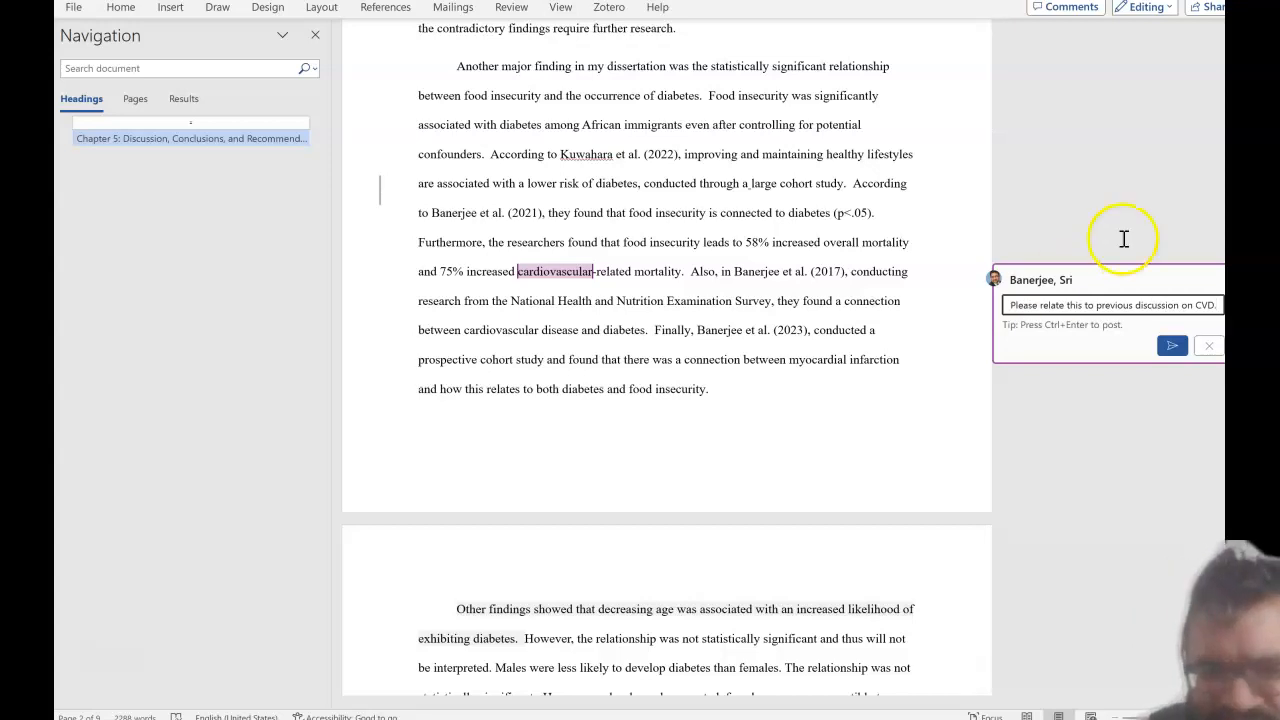
{"action": "left_click", "coordinate": [1172, 345]}
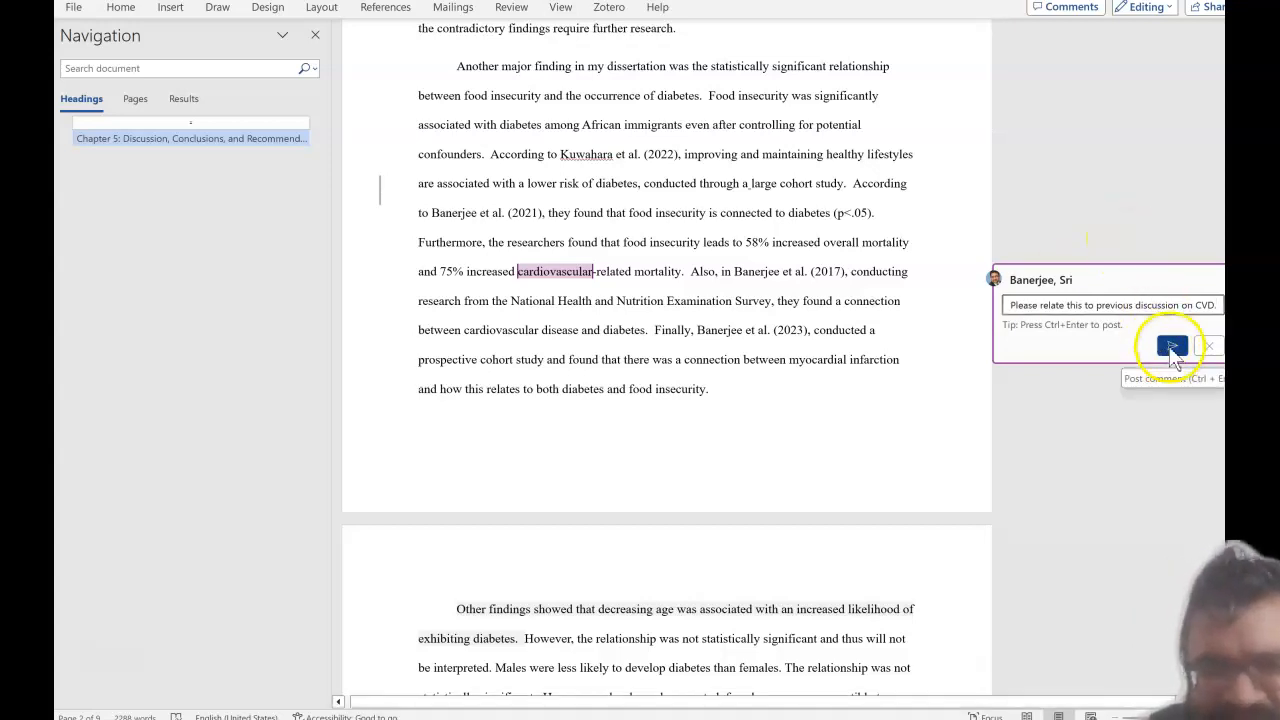
{"action": "left_click", "coordinate": [1170, 350]}
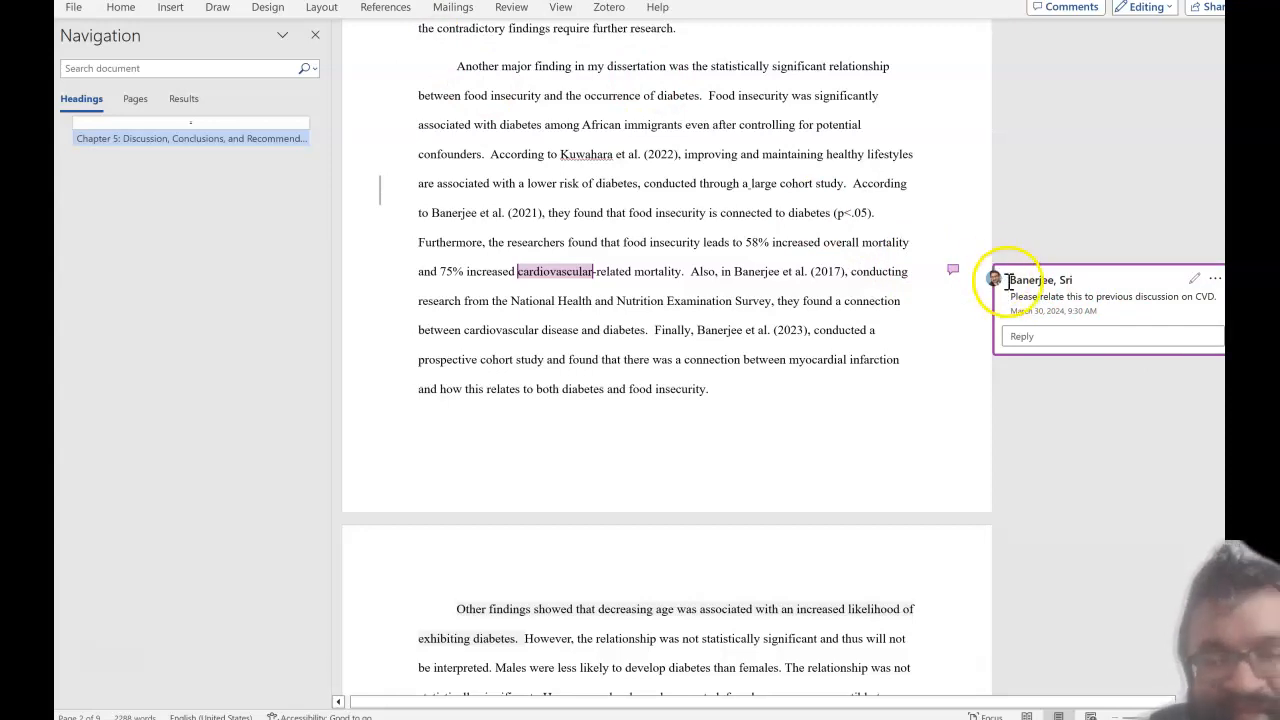
Delete the comment attached to "cardiovascular" and deselect the word
{"action": "left_click", "coordinate": [703, 47]}
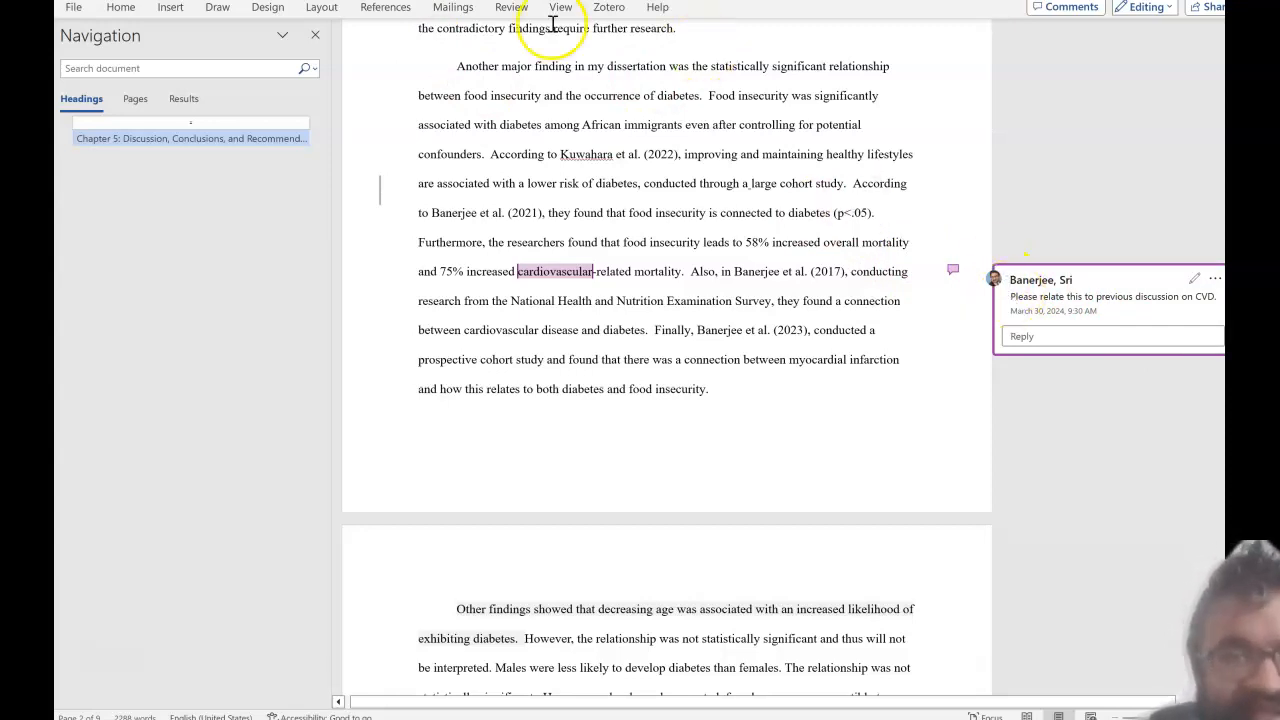
{"action": "left_click", "coordinate": [512, 9]}
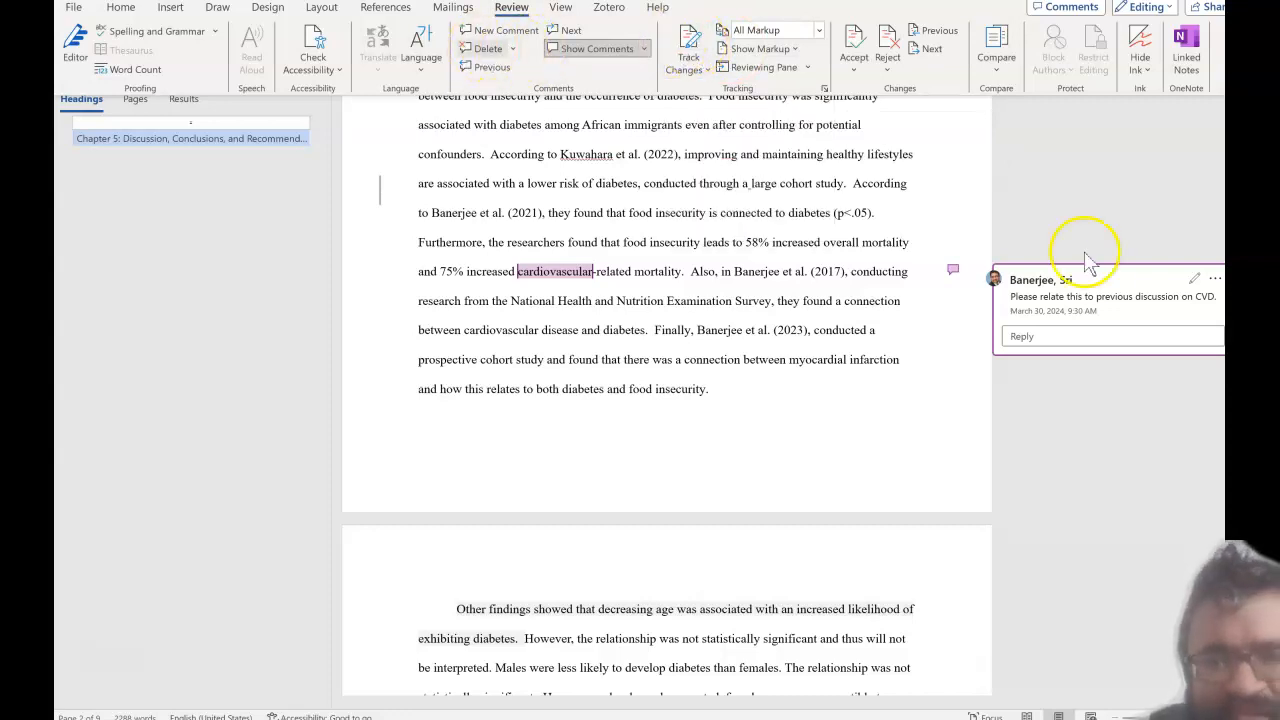
{"action": "left_click", "coordinate": [514, 50]}
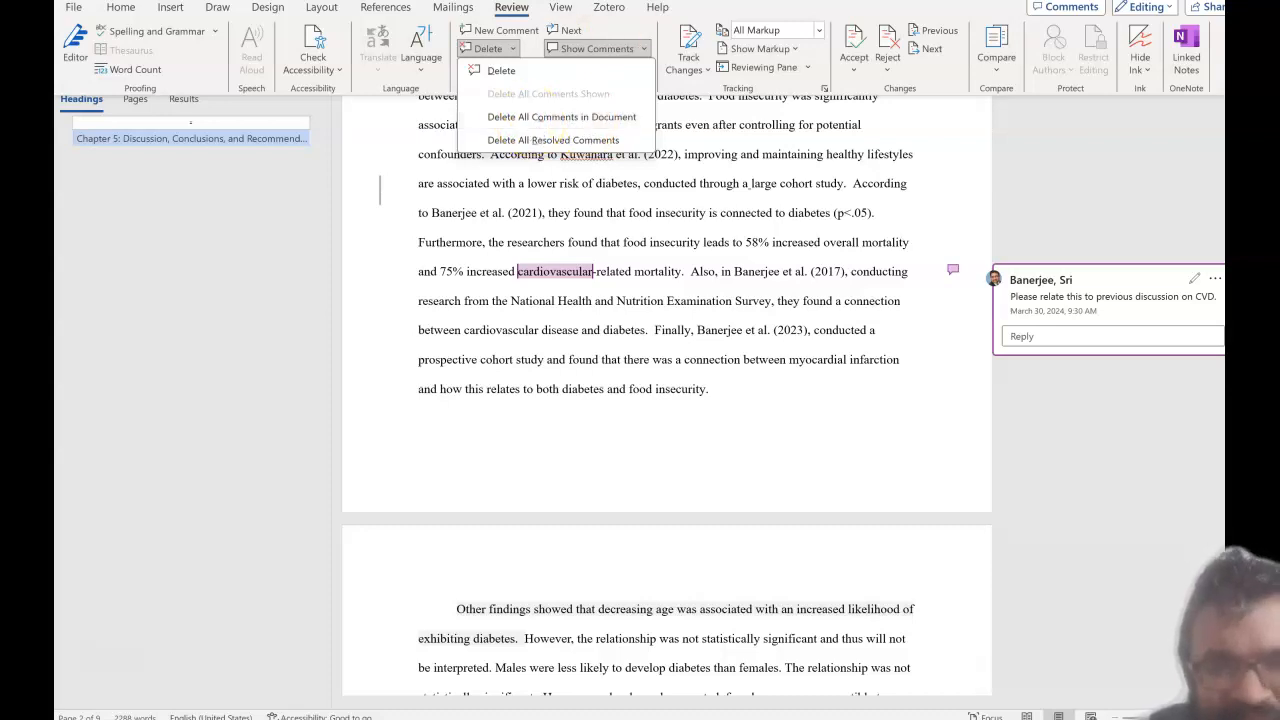
{"action": "left_click", "coordinate": [513, 49]}
{"action": "left_click", "coordinate": [952, 108]}
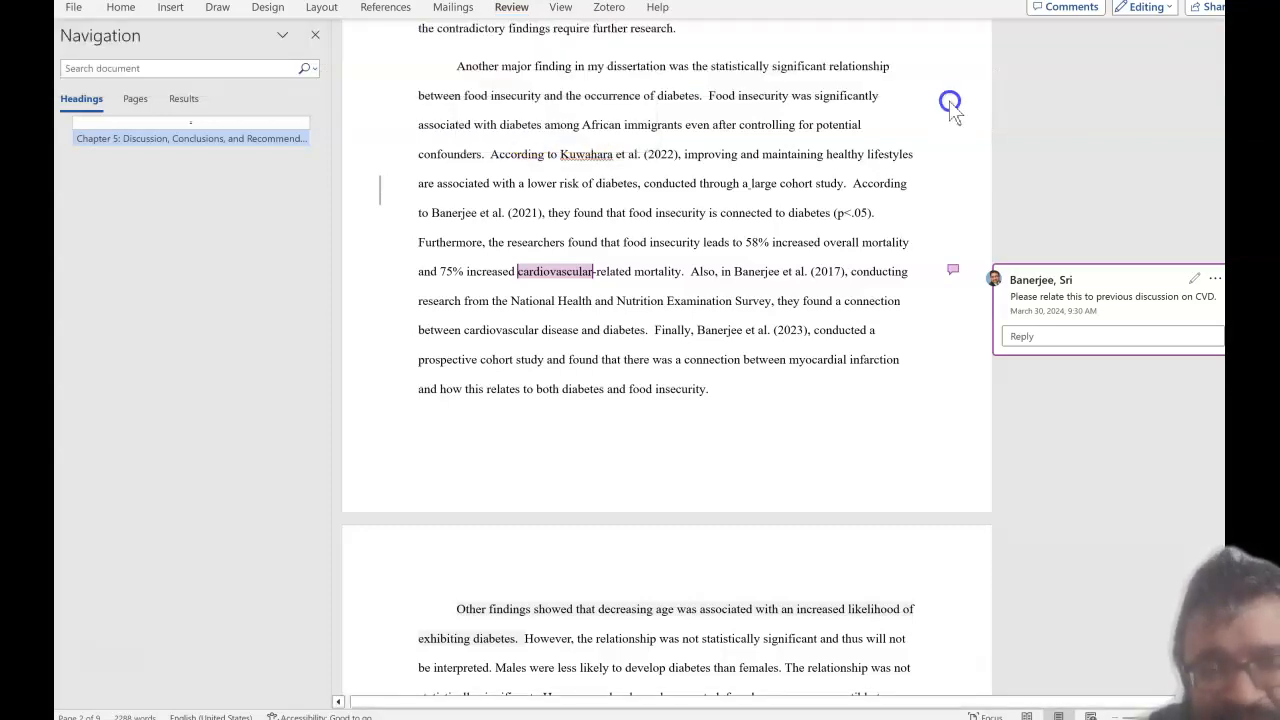
{"action": "left_click", "coordinate": [1016, 278]}
{"action": "left_click", "coordinate": [511, 8]}
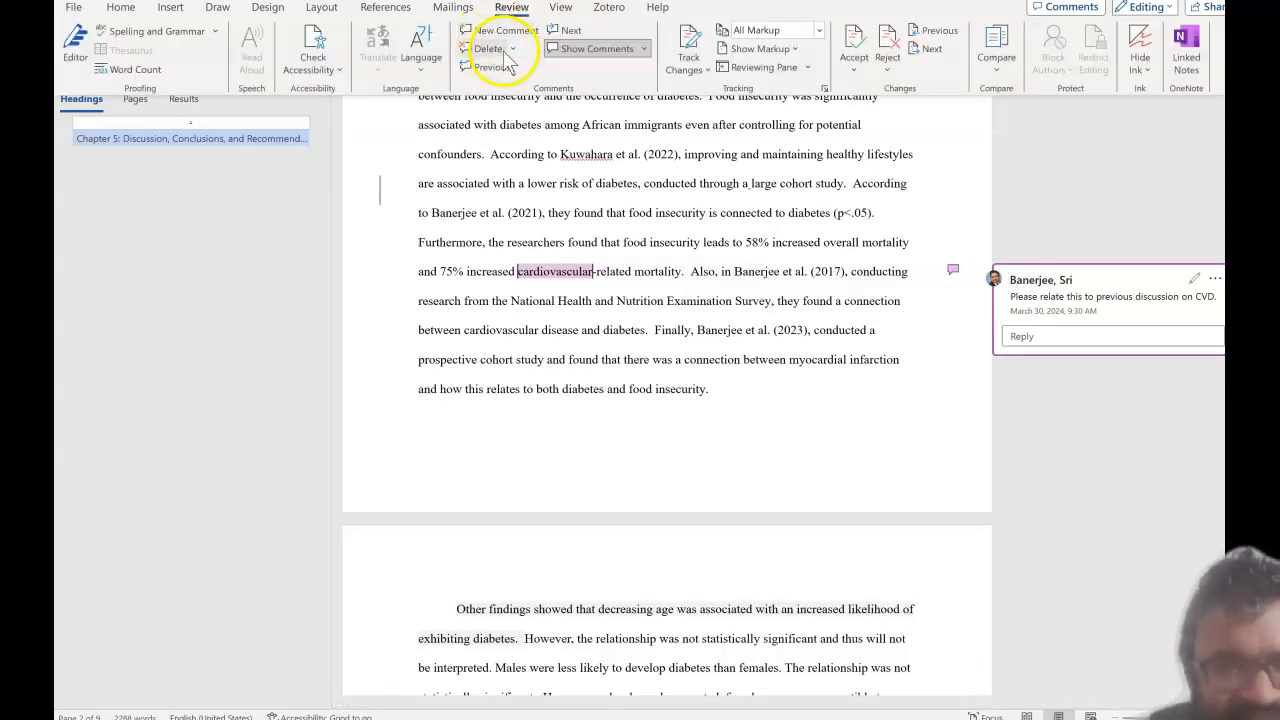
{"action": "left_click", "coordinate": [485, 50]}
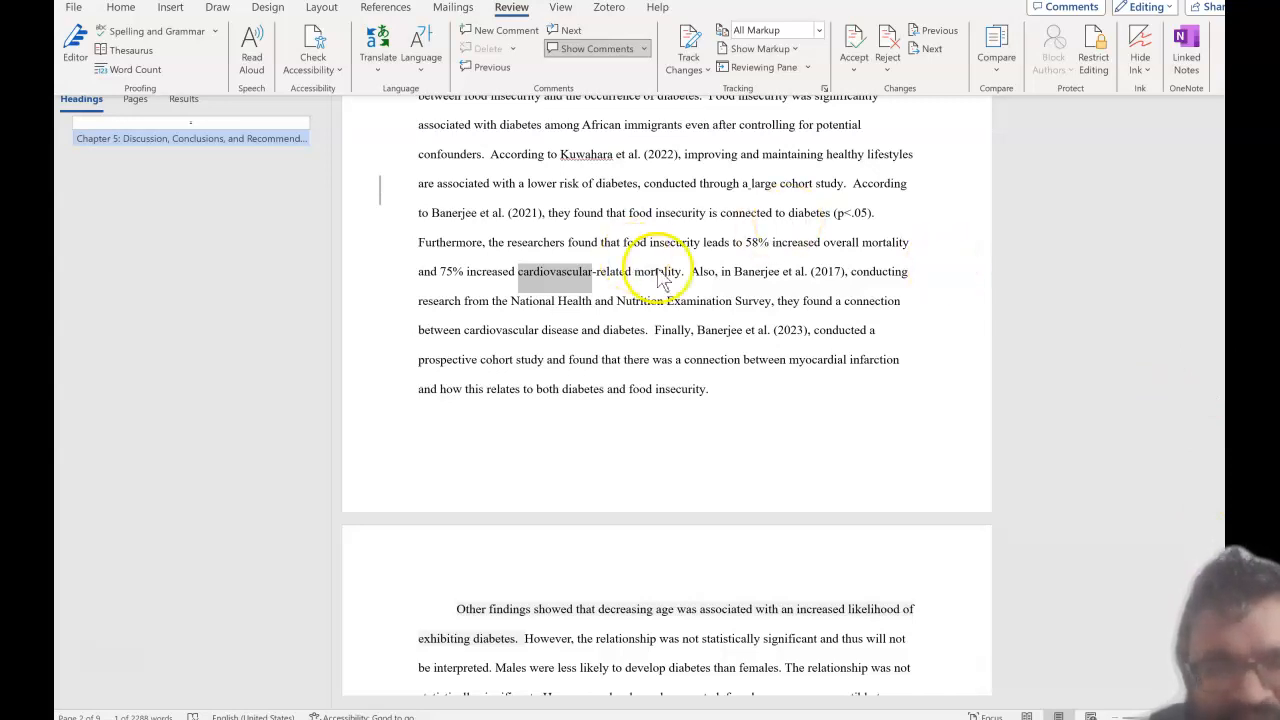
{"action": "key", "text": "ctrl+F1"}
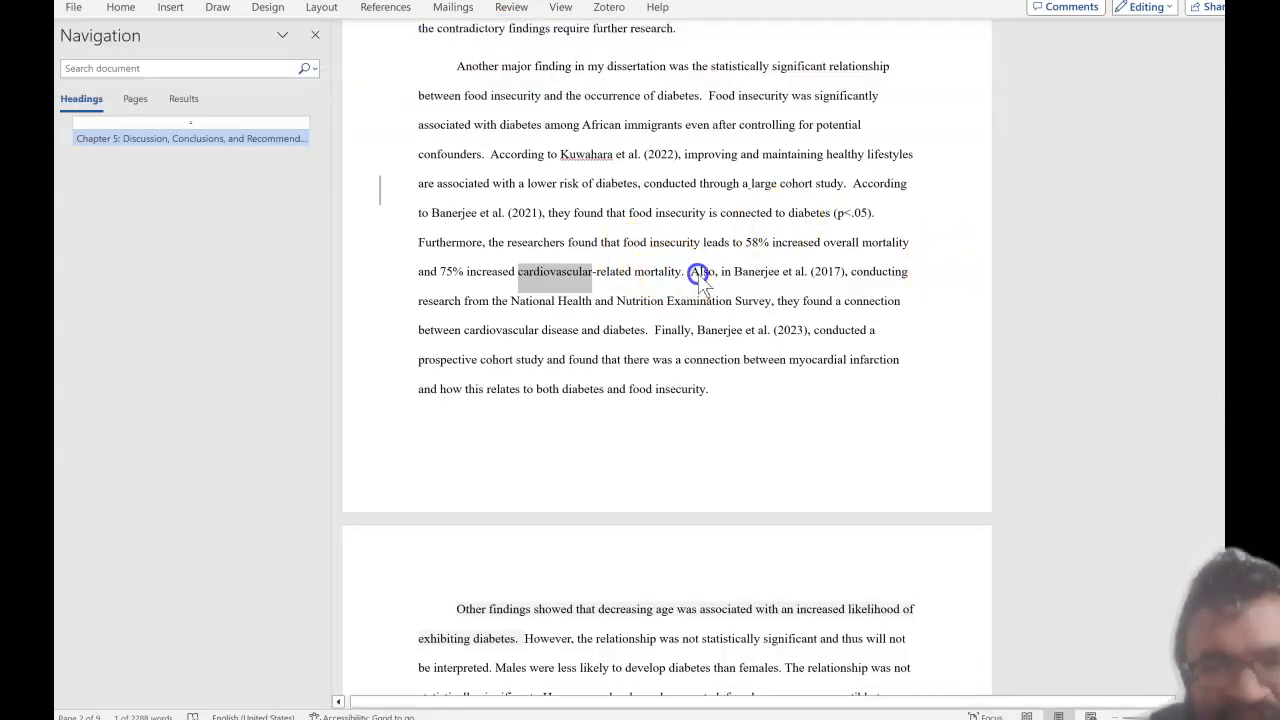
{"action": "left_click", "coordinate": [686, 272]}
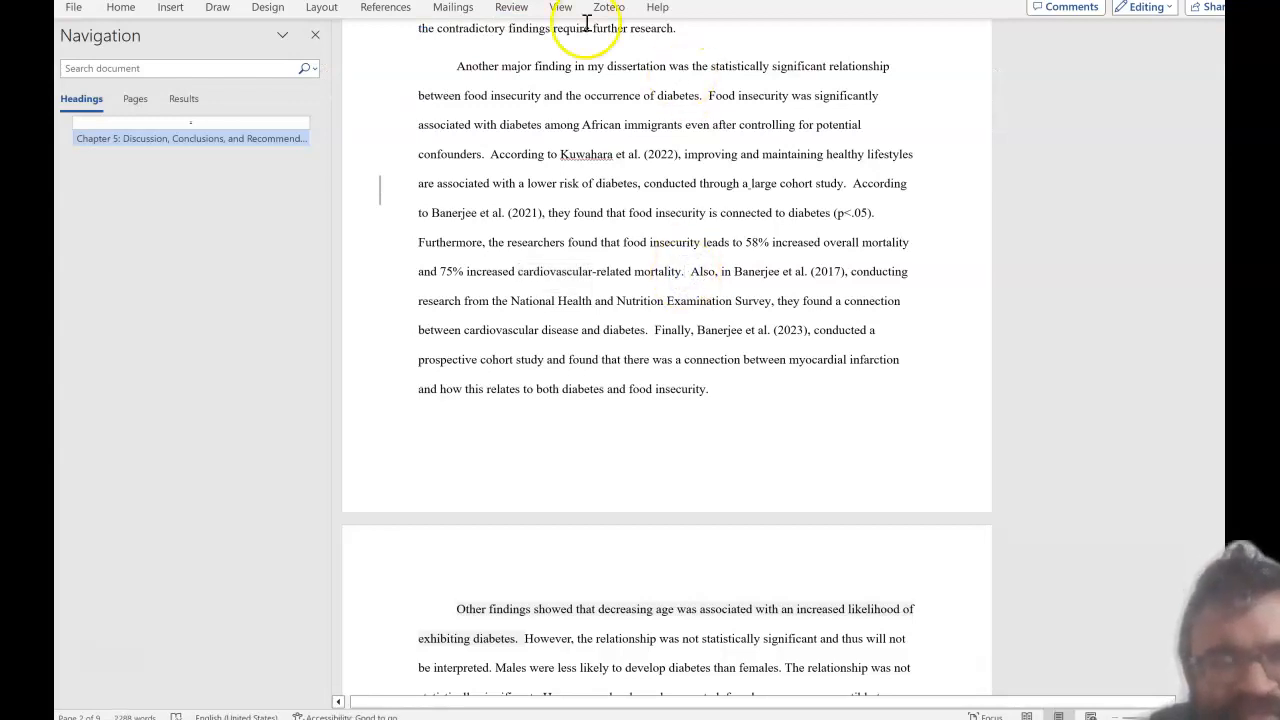
Turn on Track Changes for the document
{"action": "left_click", "coordinate": [510, 8]}
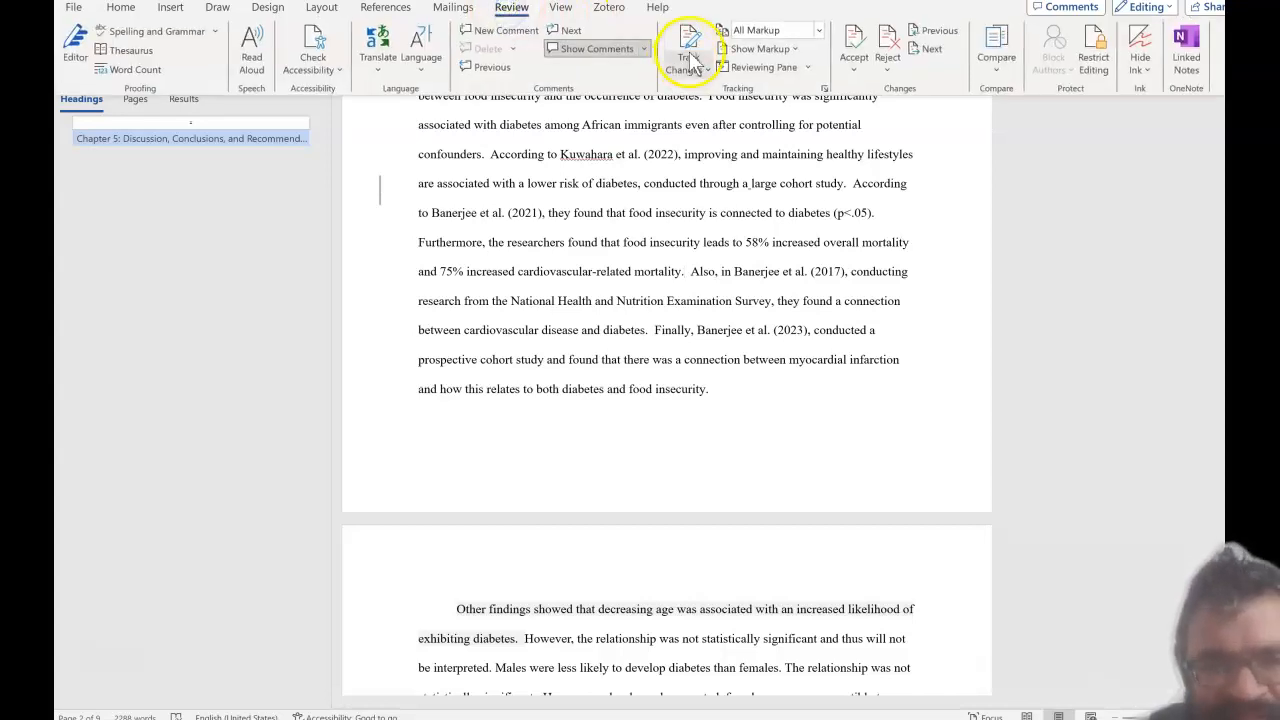
{"action": "left_click", "coordinate": [689, 50]}
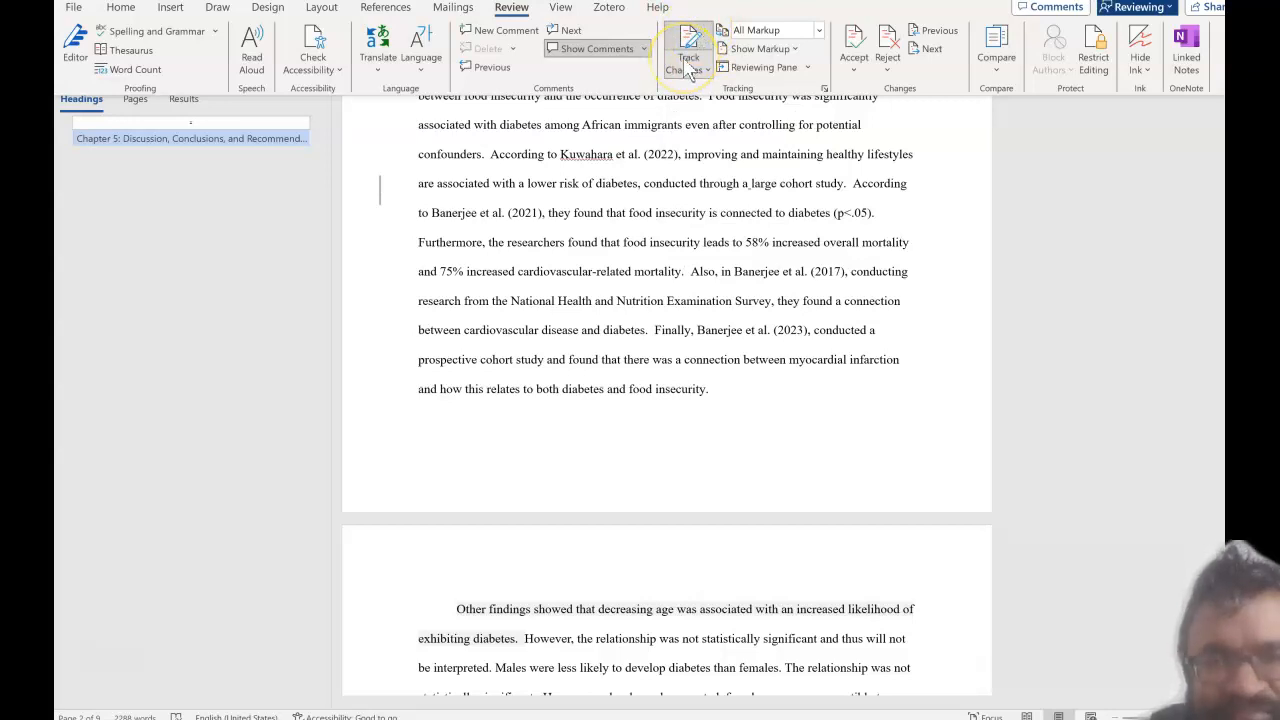
{"action": "left_click", "coordinate": [715, 335]}
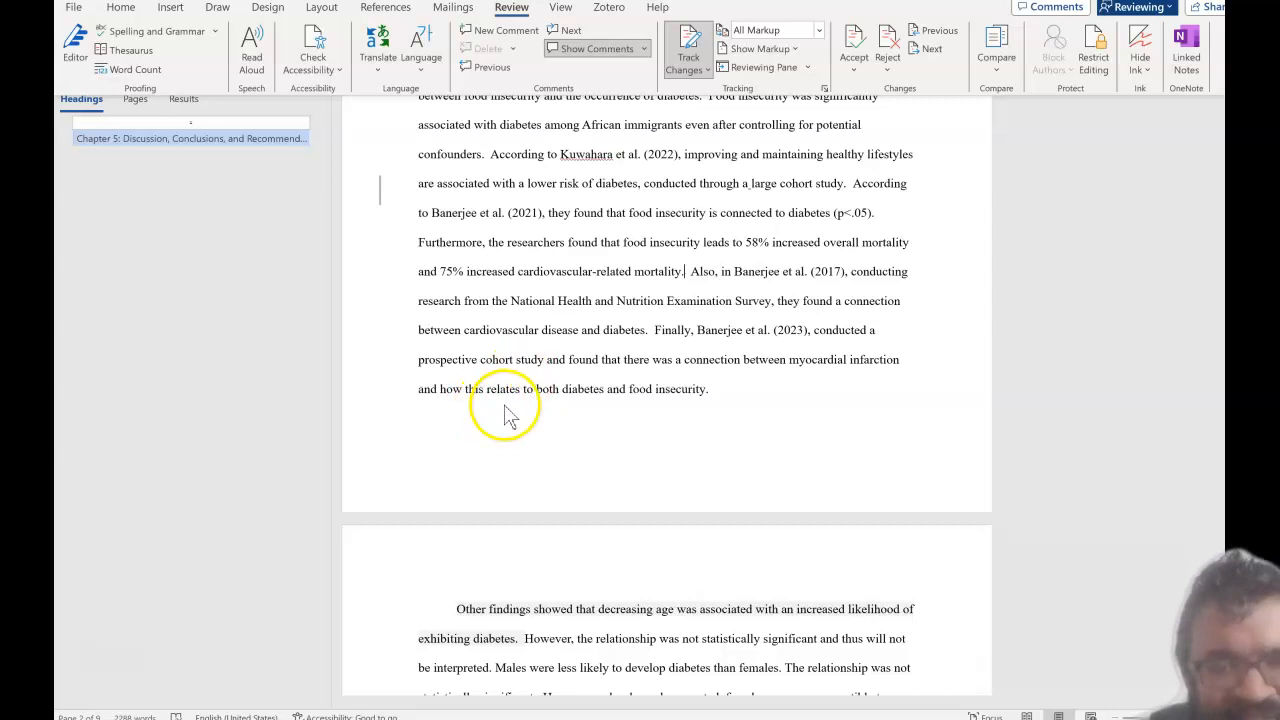
Add the sentence "Diabetes was found a contributor of all-cause mortality." after "both diabetes and food insecurity." at the paragraph's end
{"action": "left_click", "coordinate": [727, 393]}
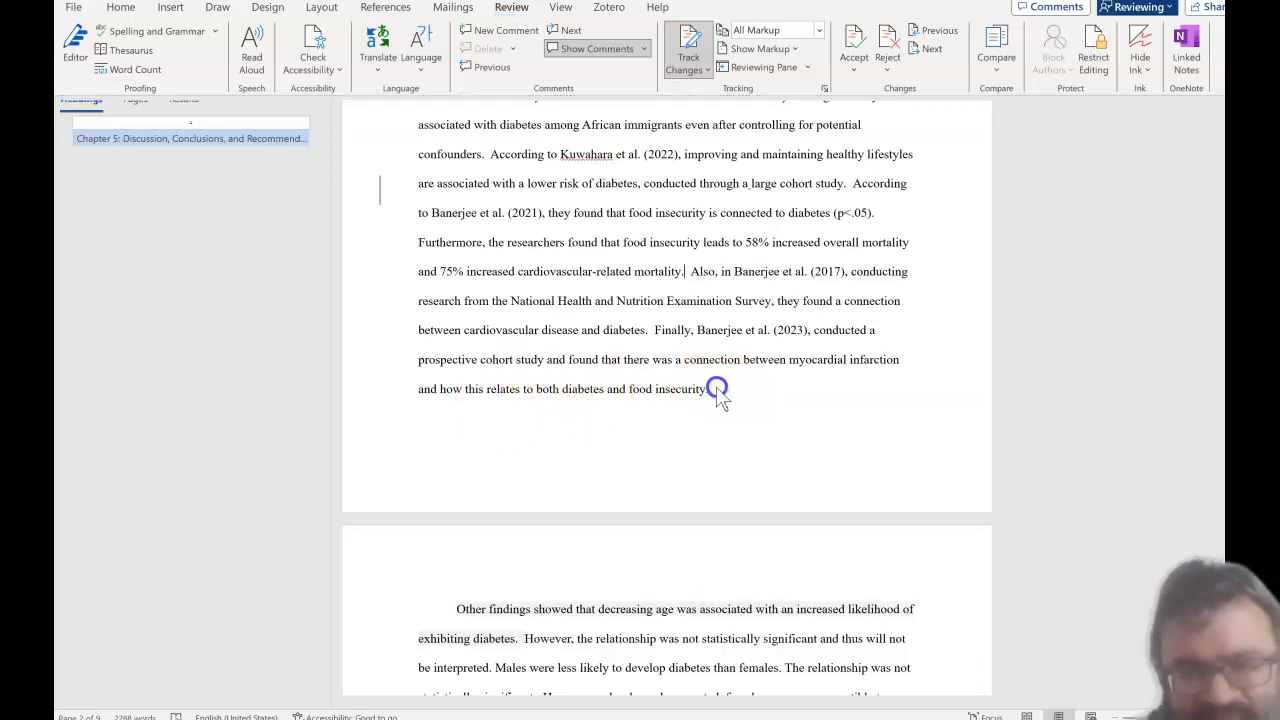
{"action": "type", "text": "."}
{"action": "type", "text": "  D"}
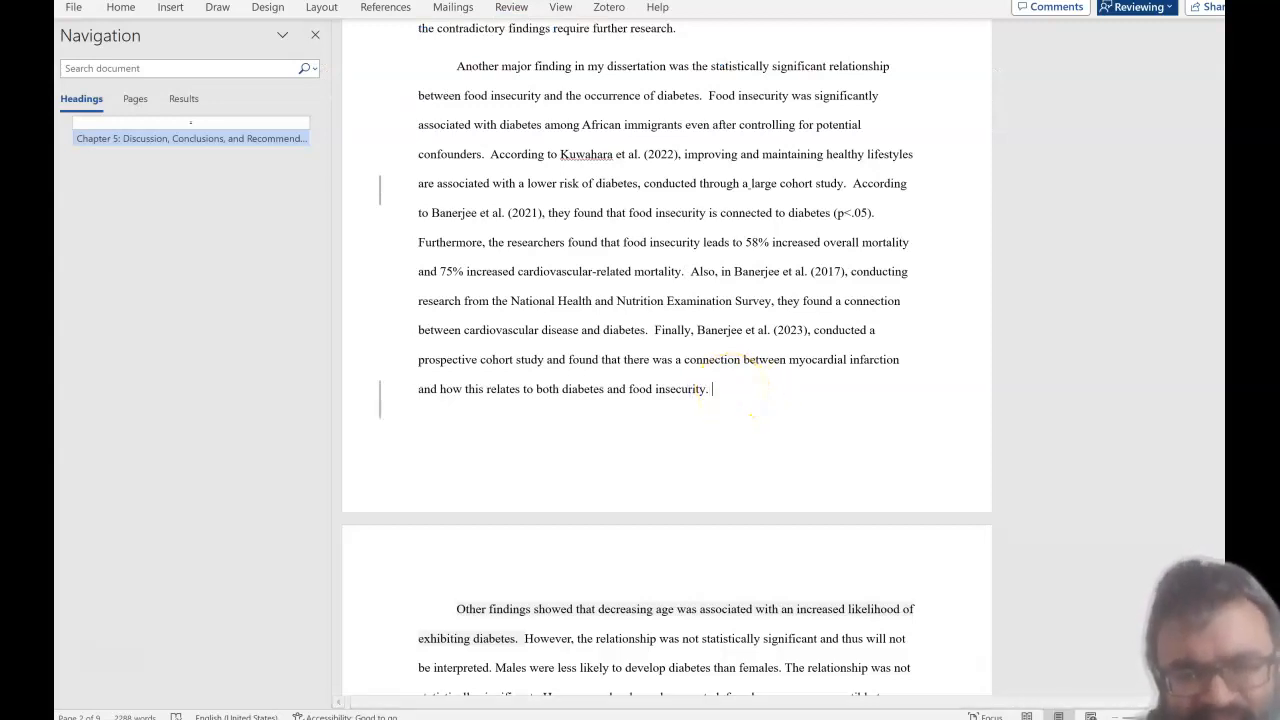
{"action": "type", "text": "iabe"}
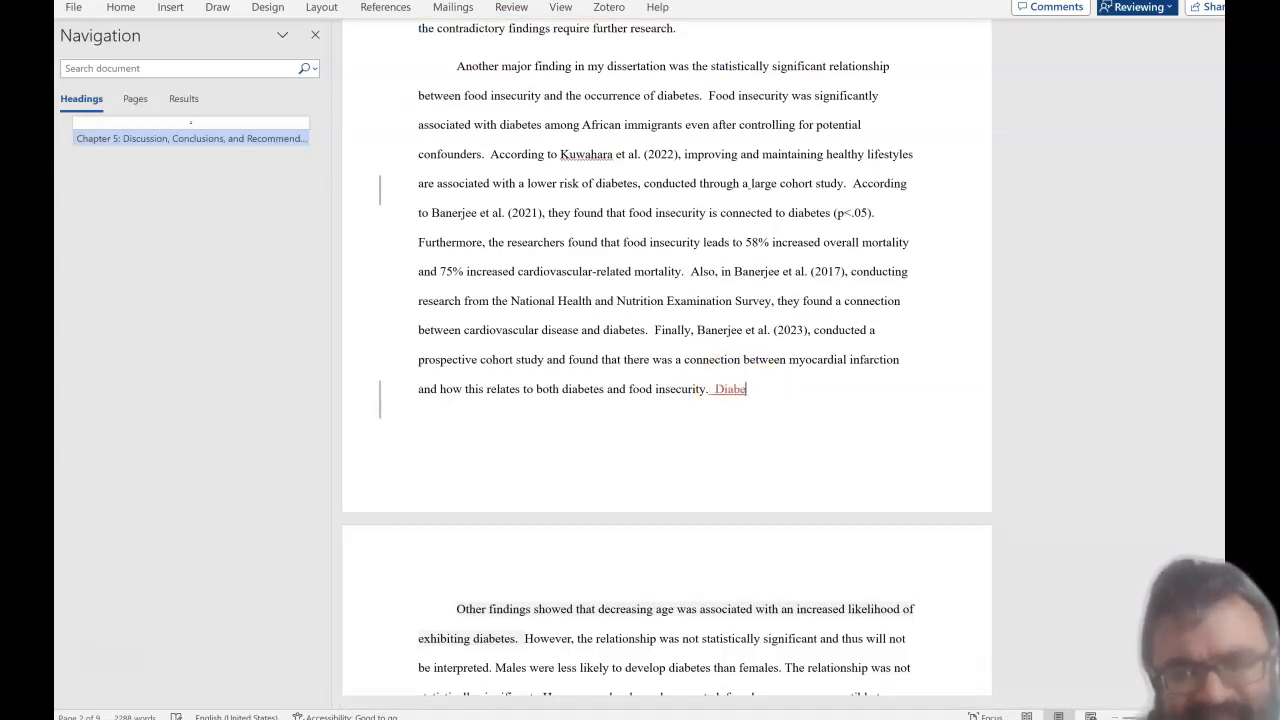
{"action": "type", "text": "tes was"}
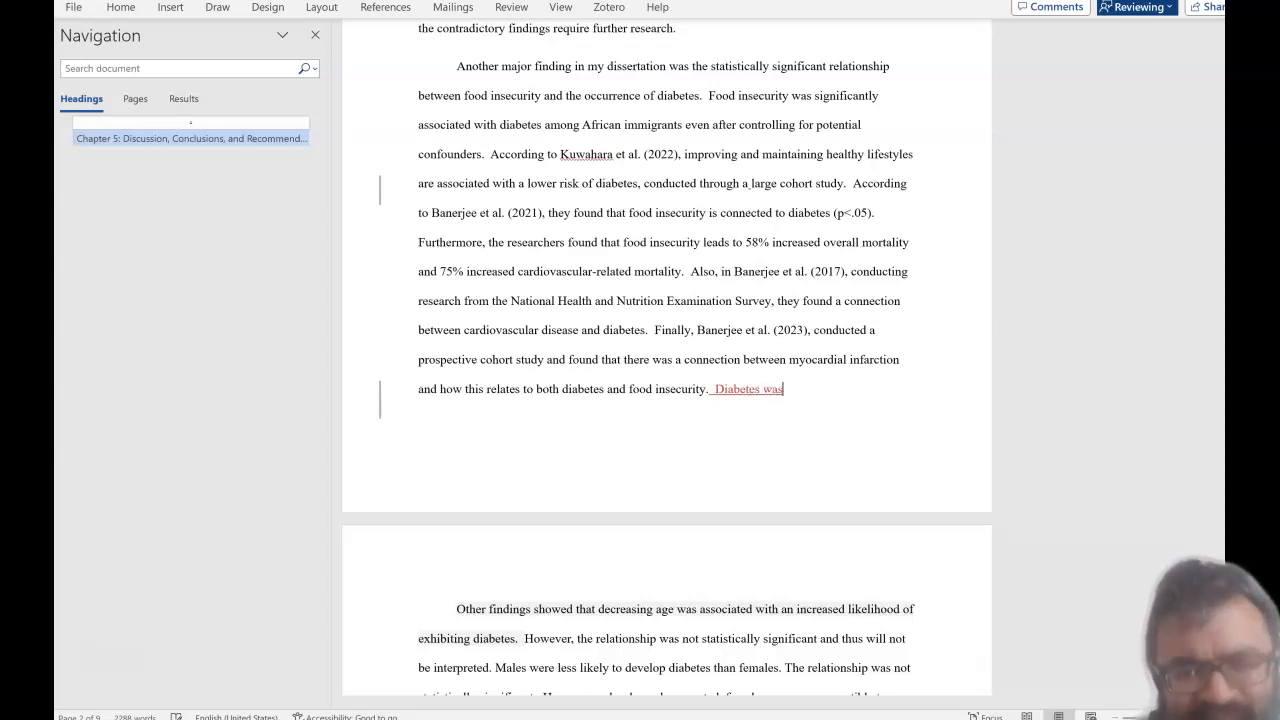
{"action": "type", "text": " found "}
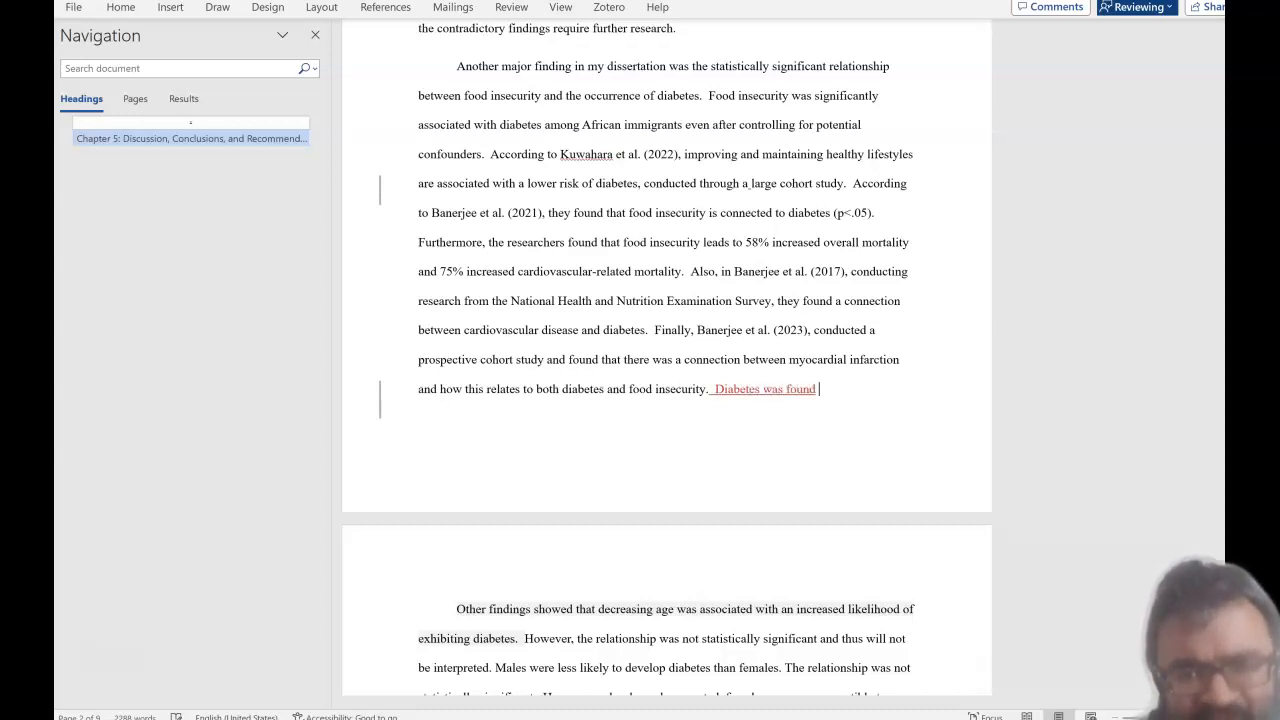
{"action": "type", "text": "a con"}
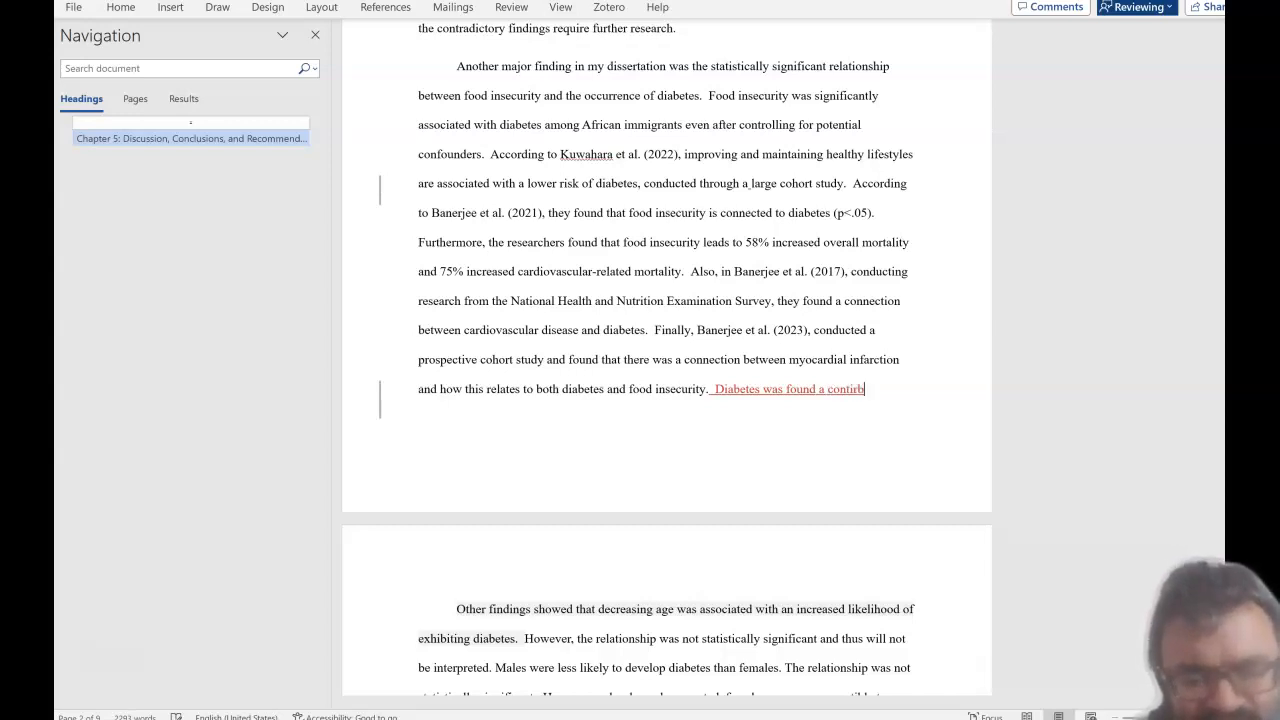
{"action": "type", "text": "tributor of all all"}
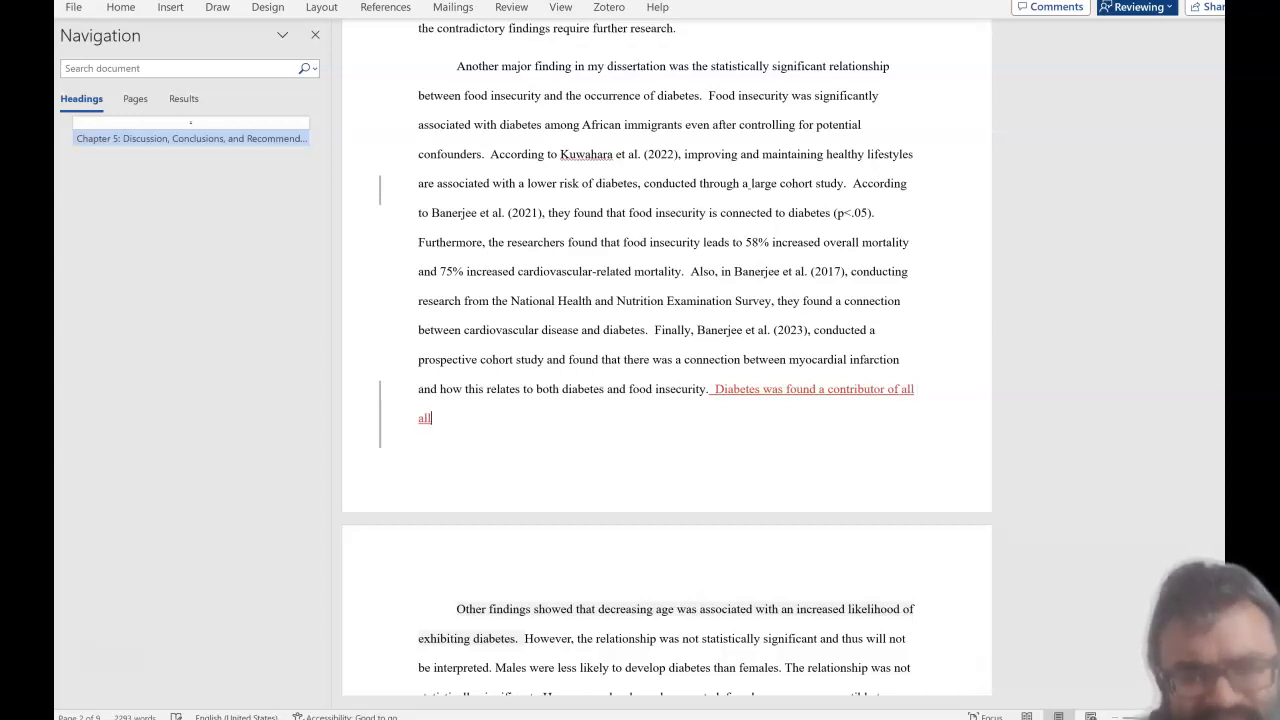
{"action": "key", "text": "BackSpace"}
{"action": "key", "text": "BackSpace"}
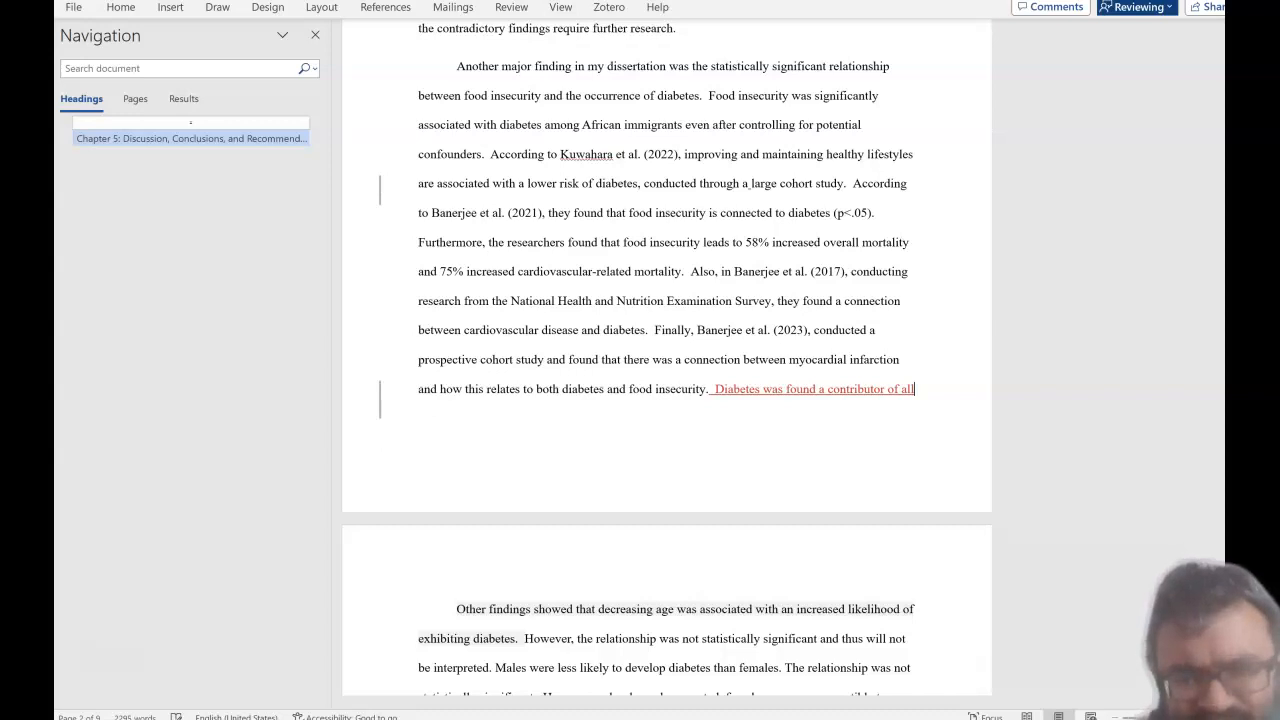
{"action": "type", "text": "-cause mortality."}
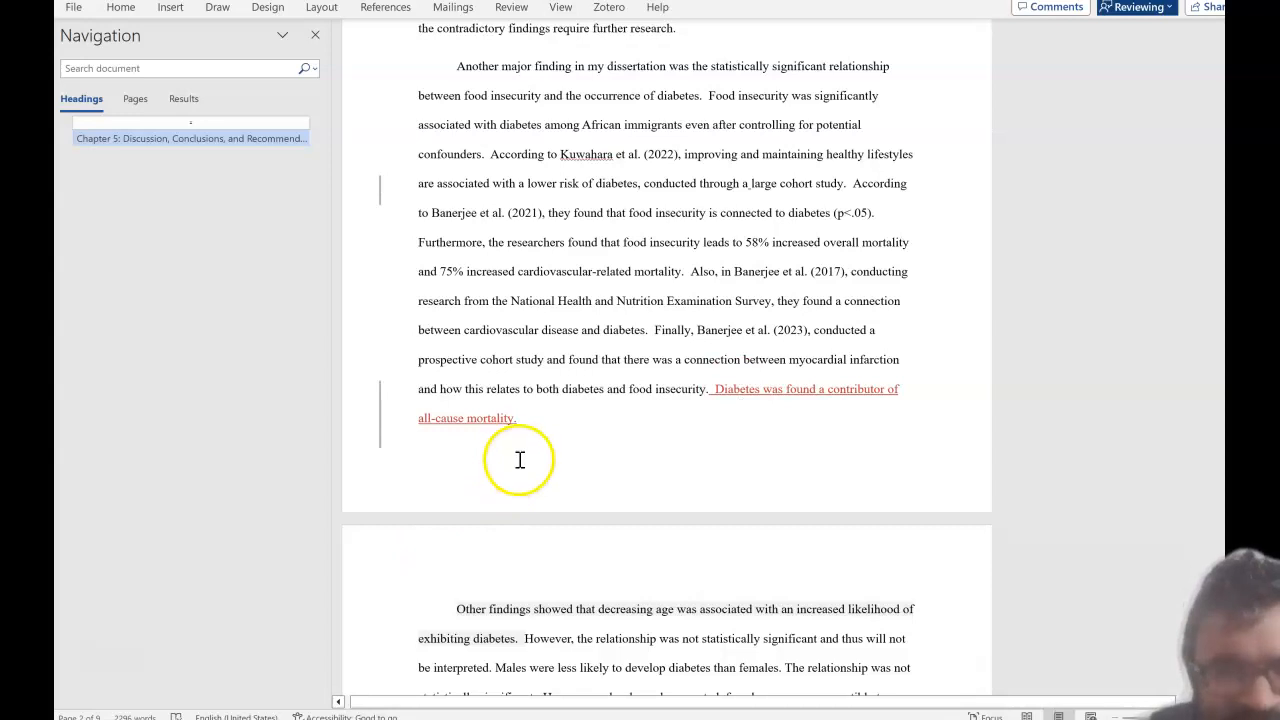
Accept all tracked changes in the document while leaving change tracking on
{"action": "left_click", "coordinate": [512, 12]}
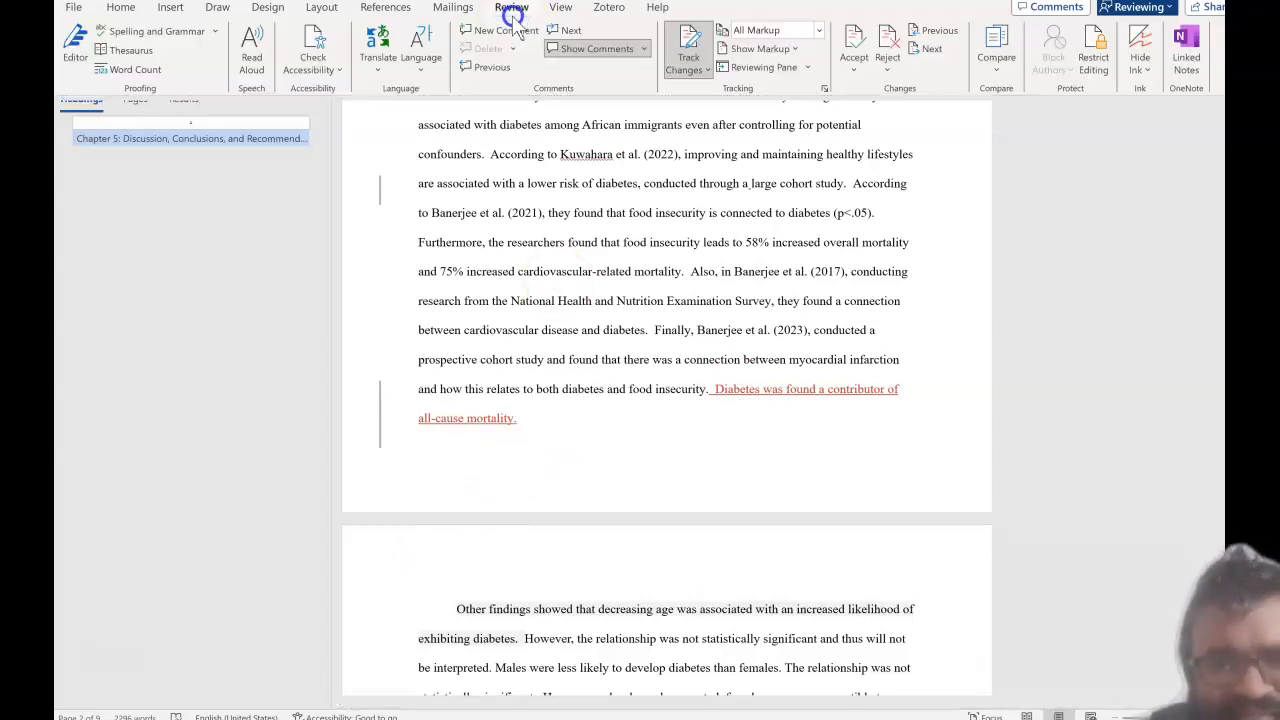
{"action": "left_click", "coordinate": [512, 14]}
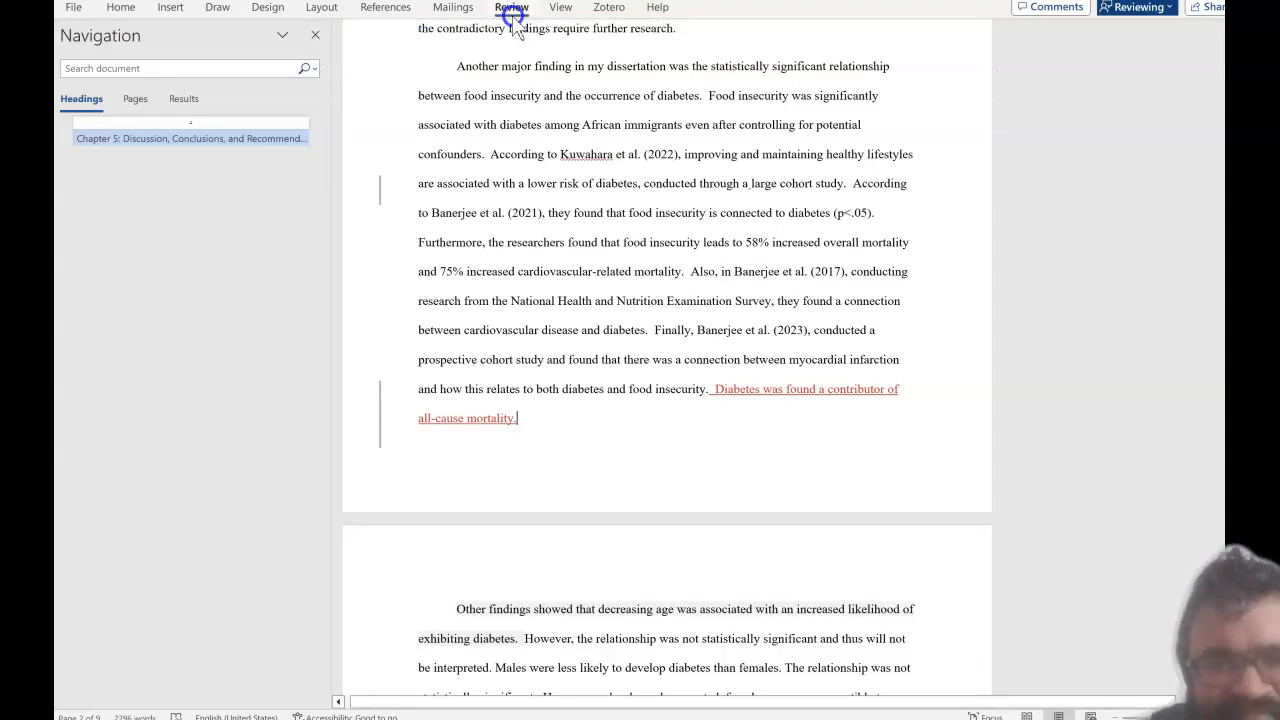
{"action": "left_click", "coordinate": [512, 12]}
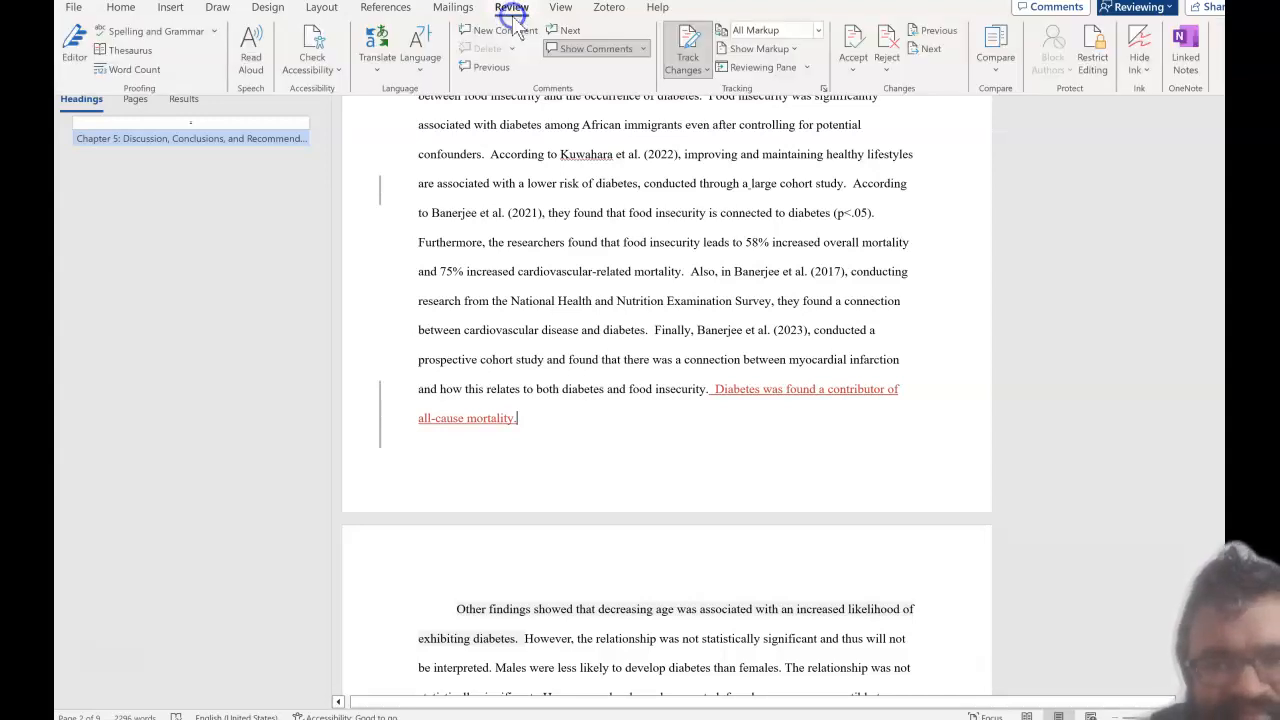
{"action": "left_click", "coordinate": [853, 80]}
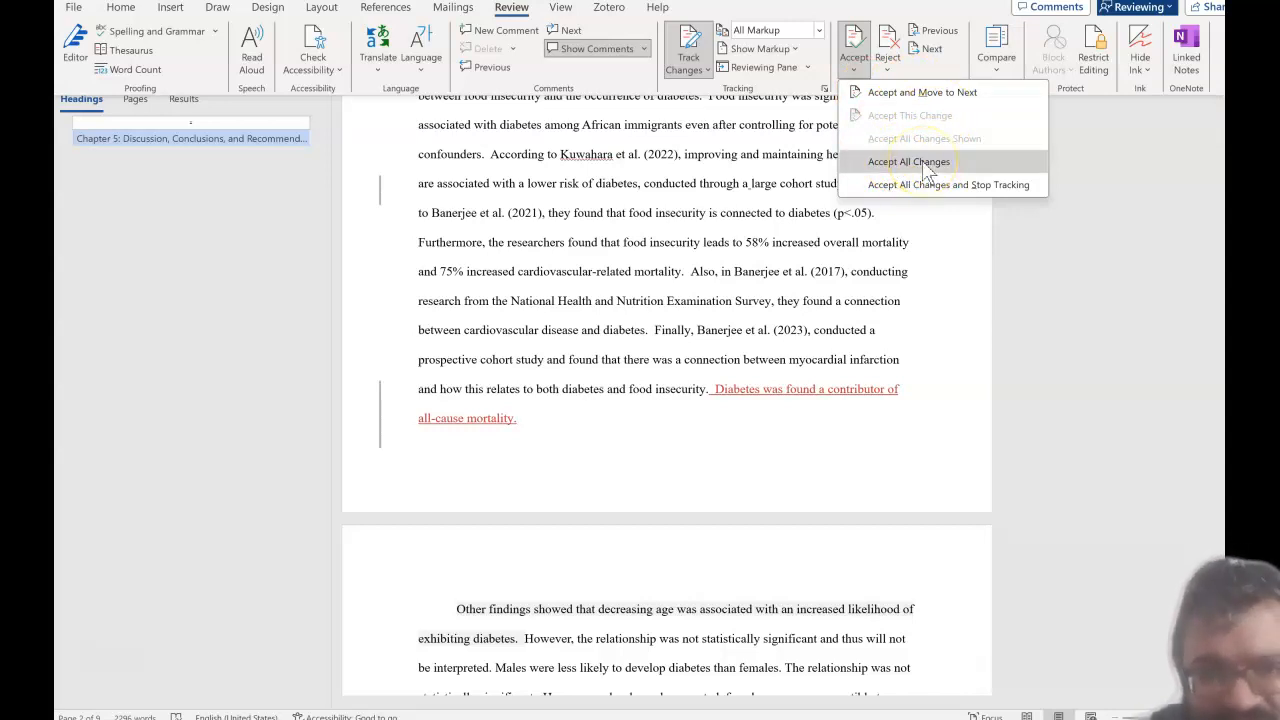
{"action": "left_click", "coordinate": [995, 186]}
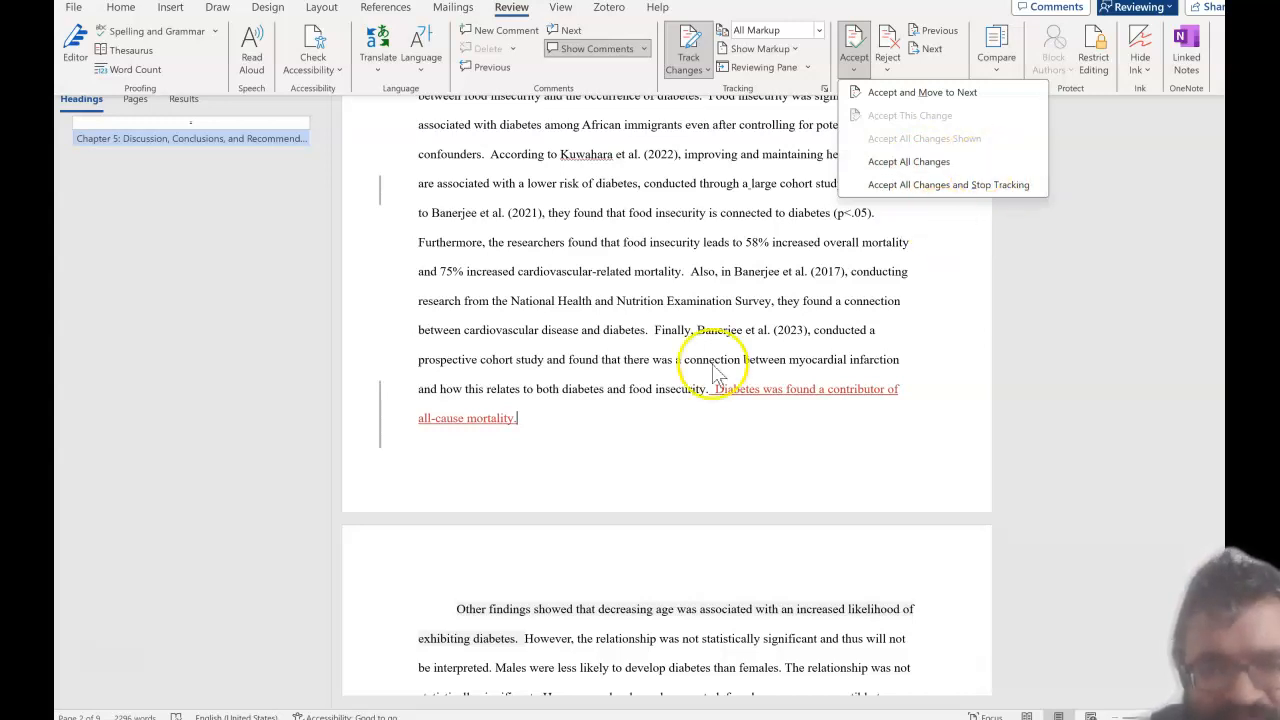
{"action": "left_click", "coordinate": [916, 165]}
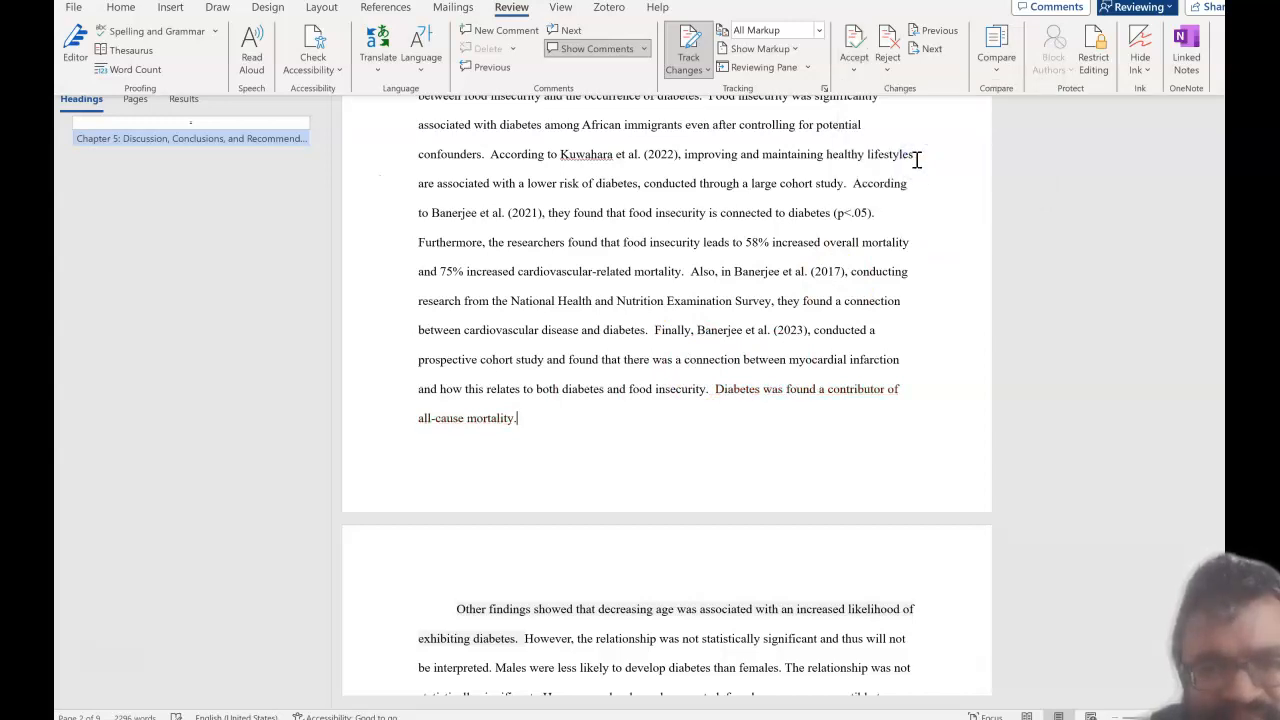